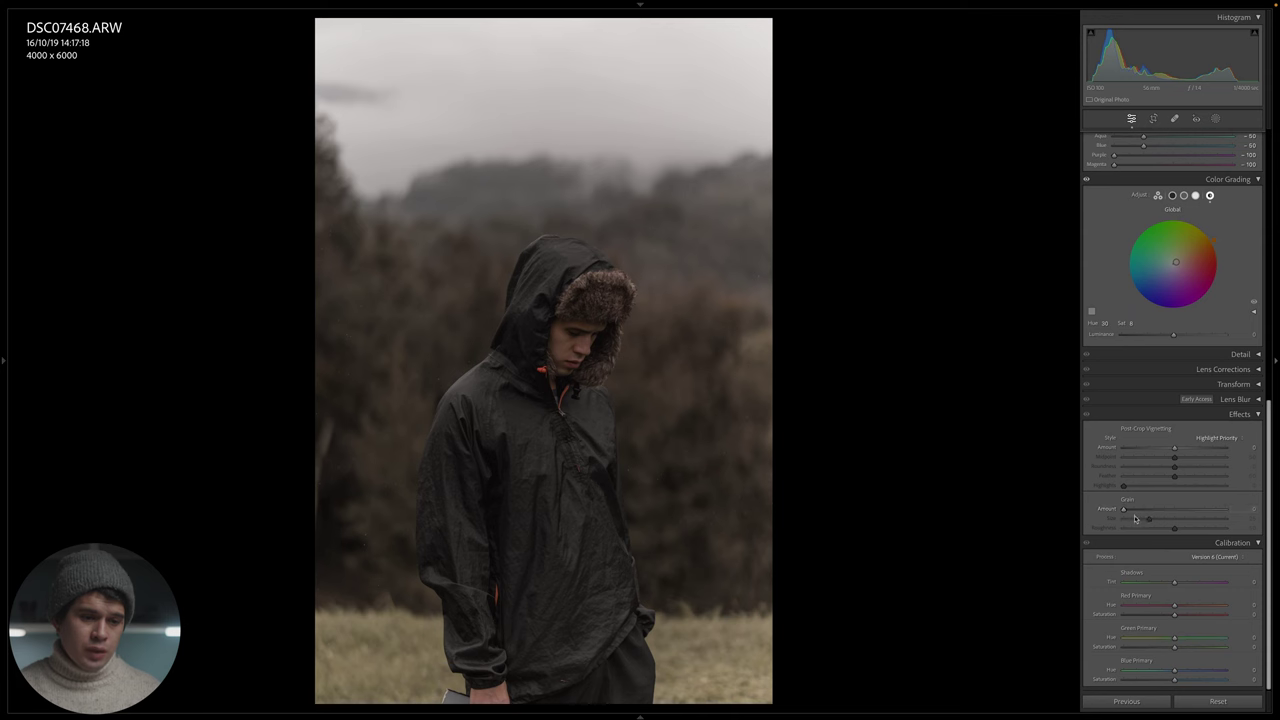
Step: Set the grain amount to 25, checking the grain texture up close around the hooded subject's face
left_click_drag(1124, 512, 1203, 512)
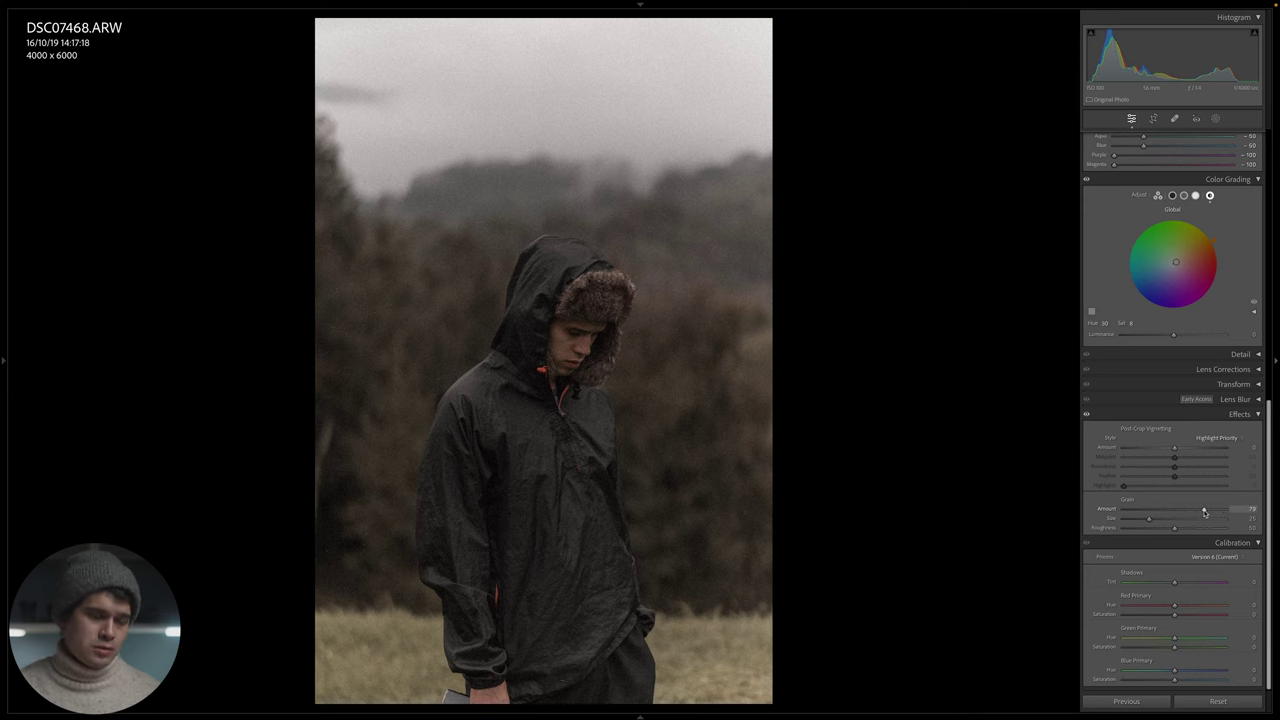
left_click(560, 323)
left_click_drag(829, 264, 609, 241)
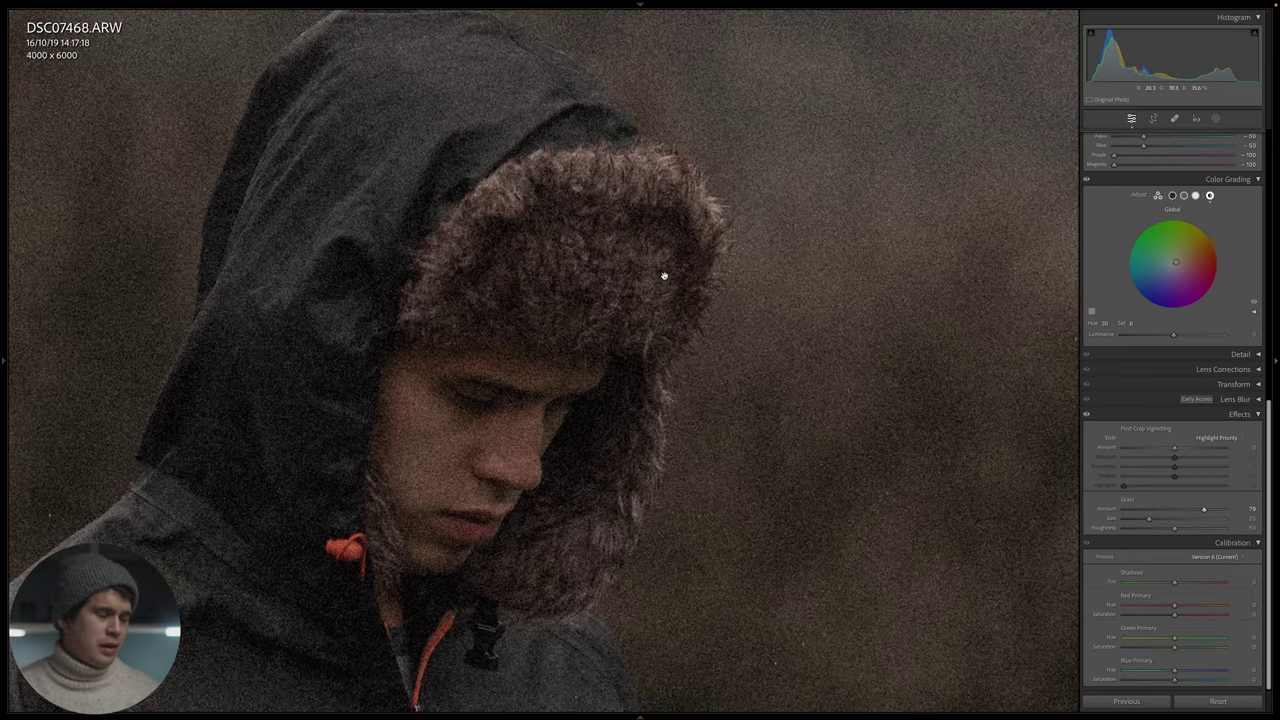
left_click(660, 378)
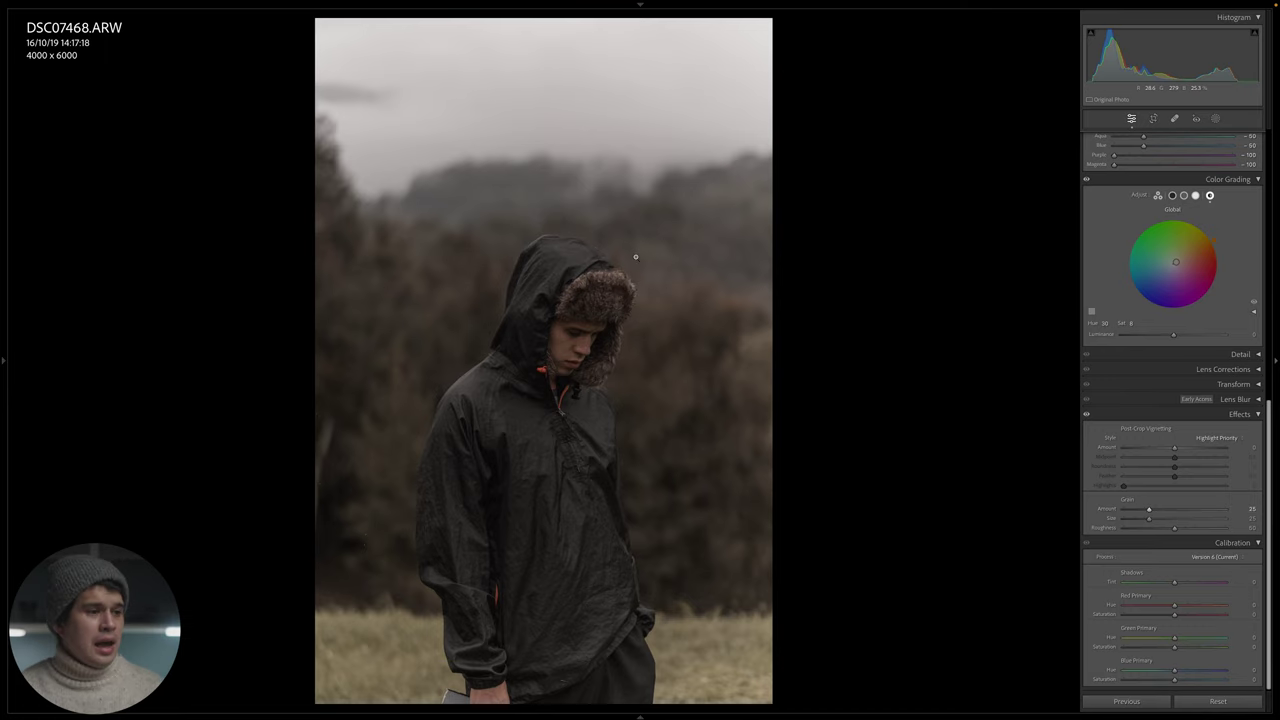
Step: Set the grain size to 80 and compare its look on the face up close and across the full photo
left_click(649, 251)
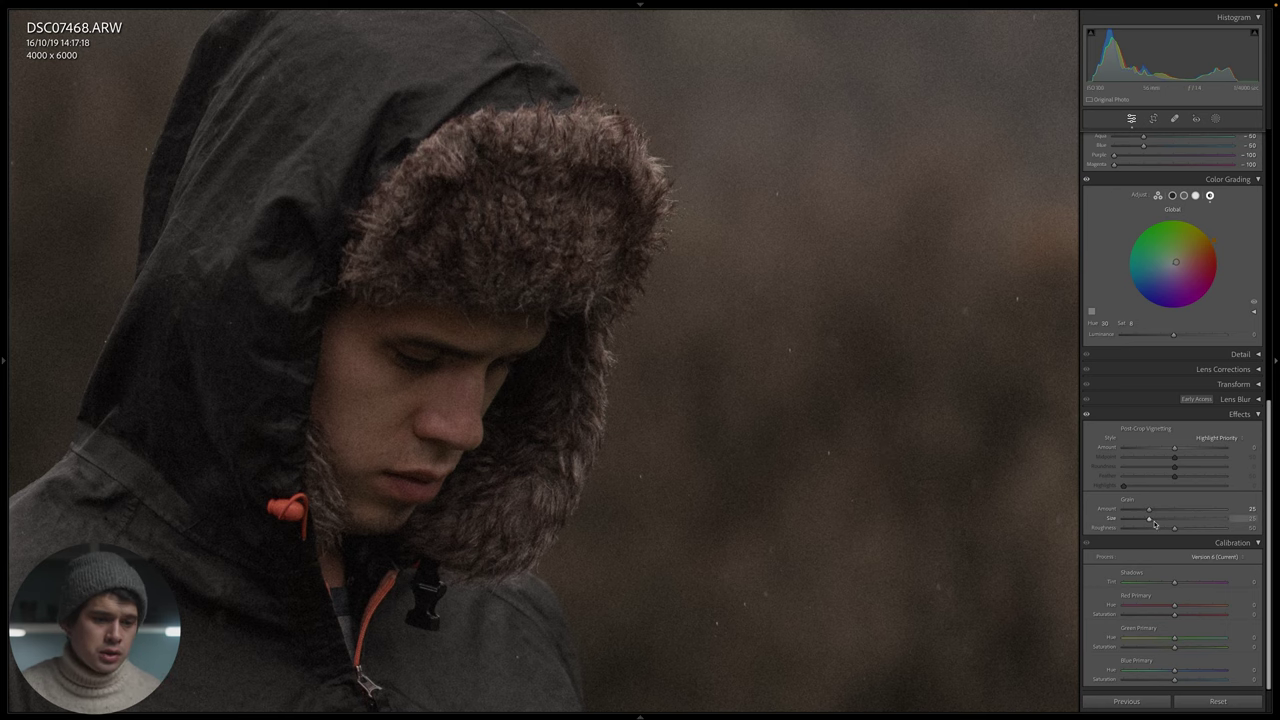
left_click_drag(1153, 520, 1205, 521)
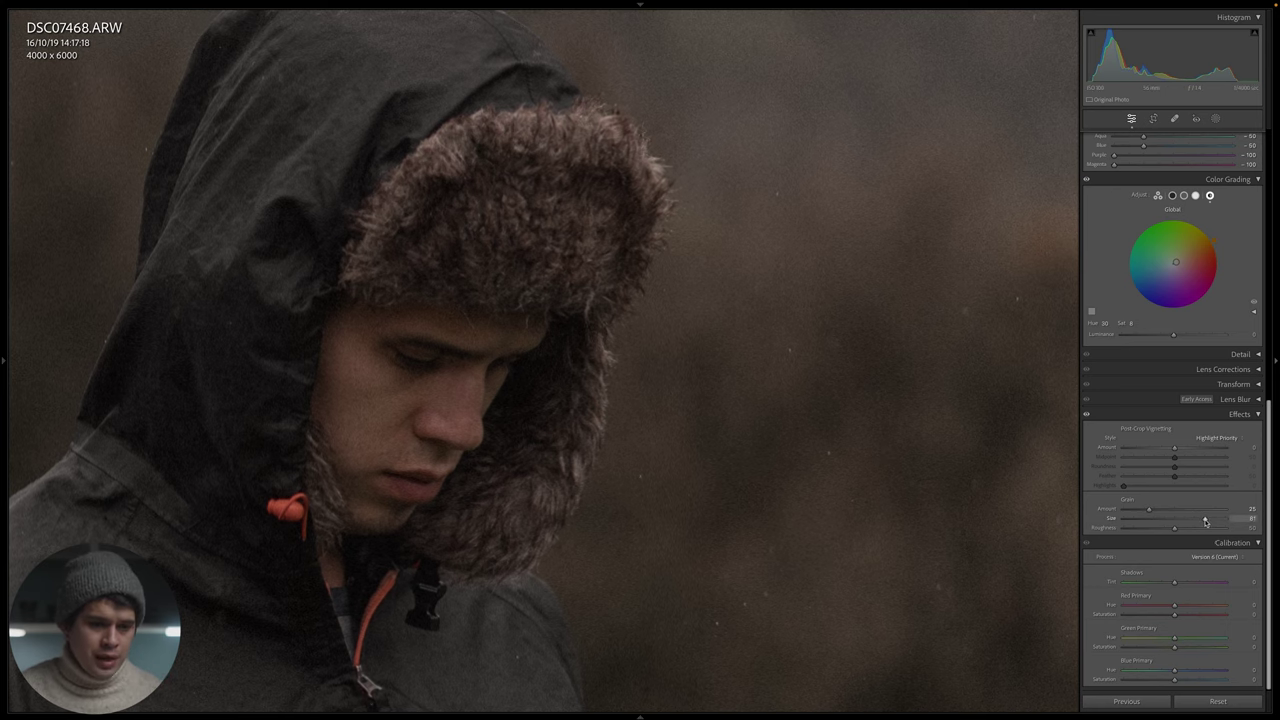
left_click(894, 437)
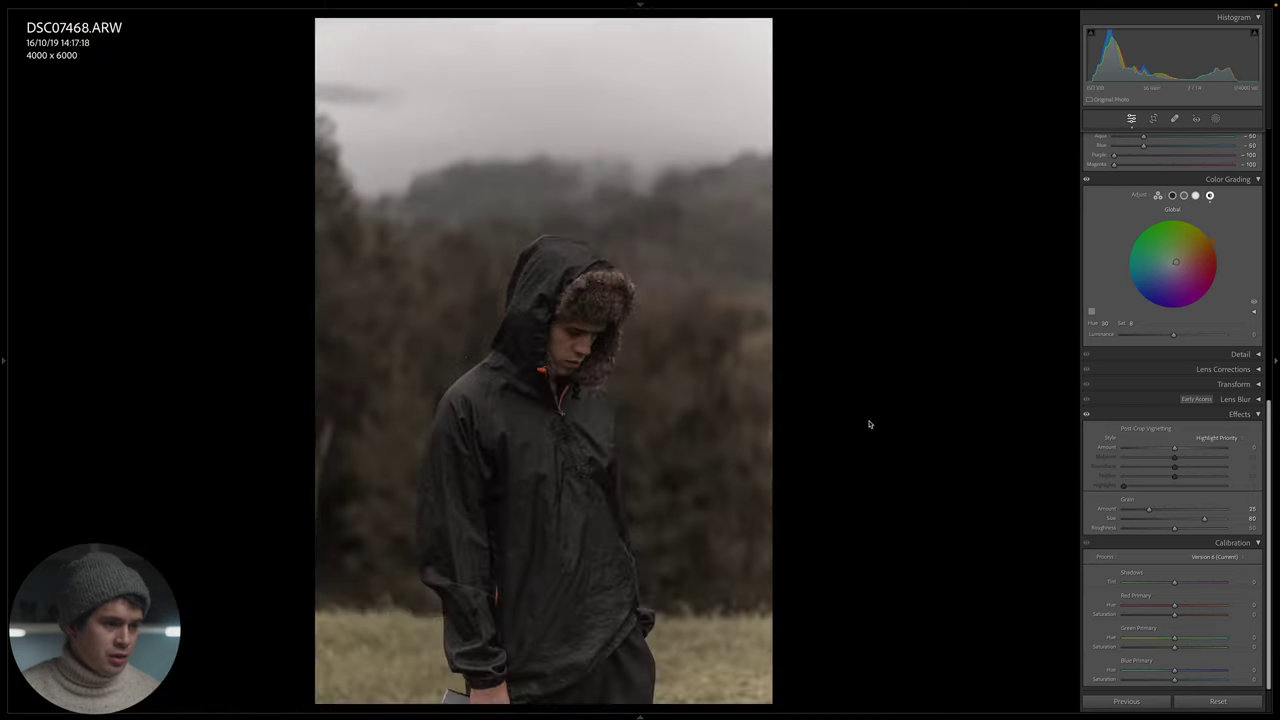
left_click(620, 300)
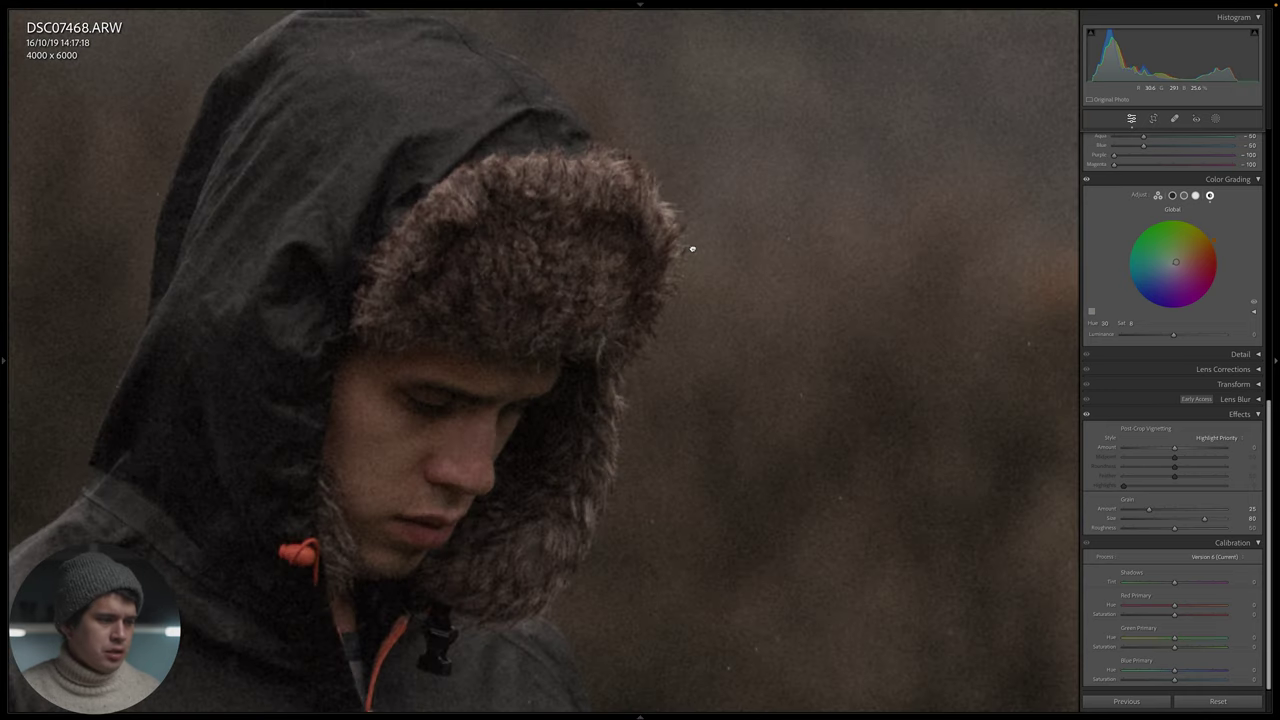
left_click(692, 249)
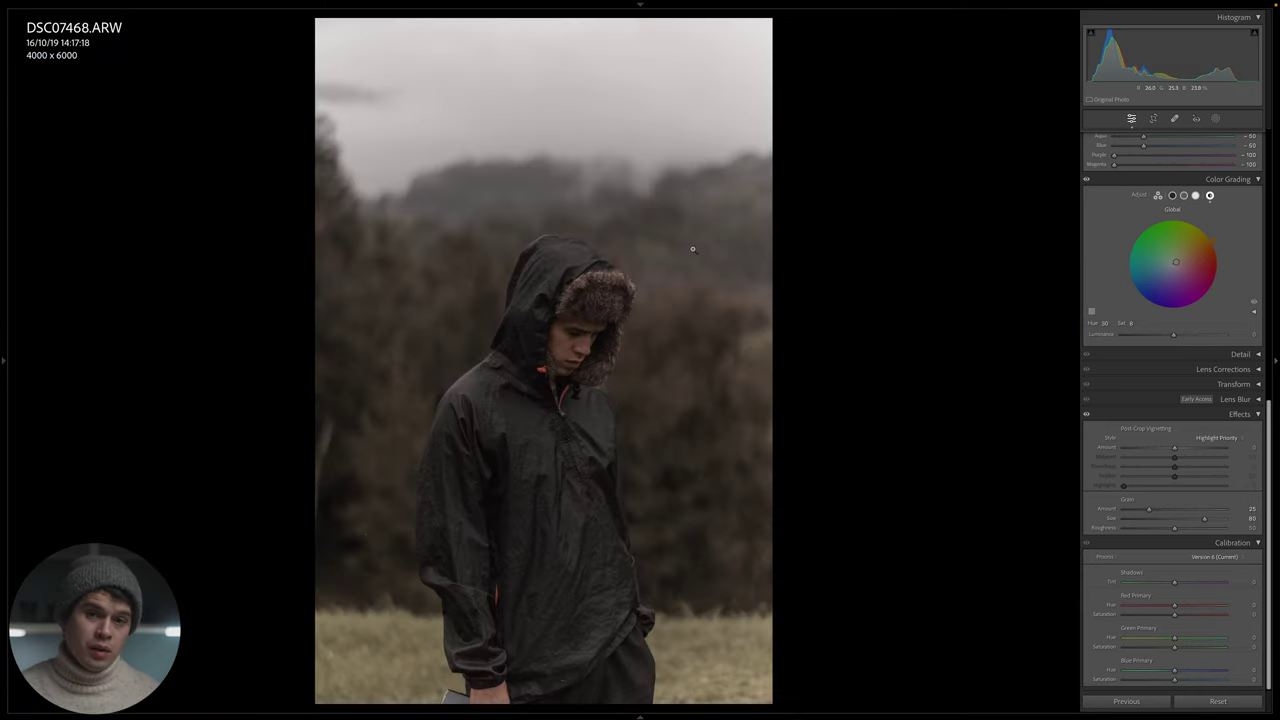
Step: Try the grain roughness at 100 while viewing the sky up close, and restore it to 50
left_click(677, 109)
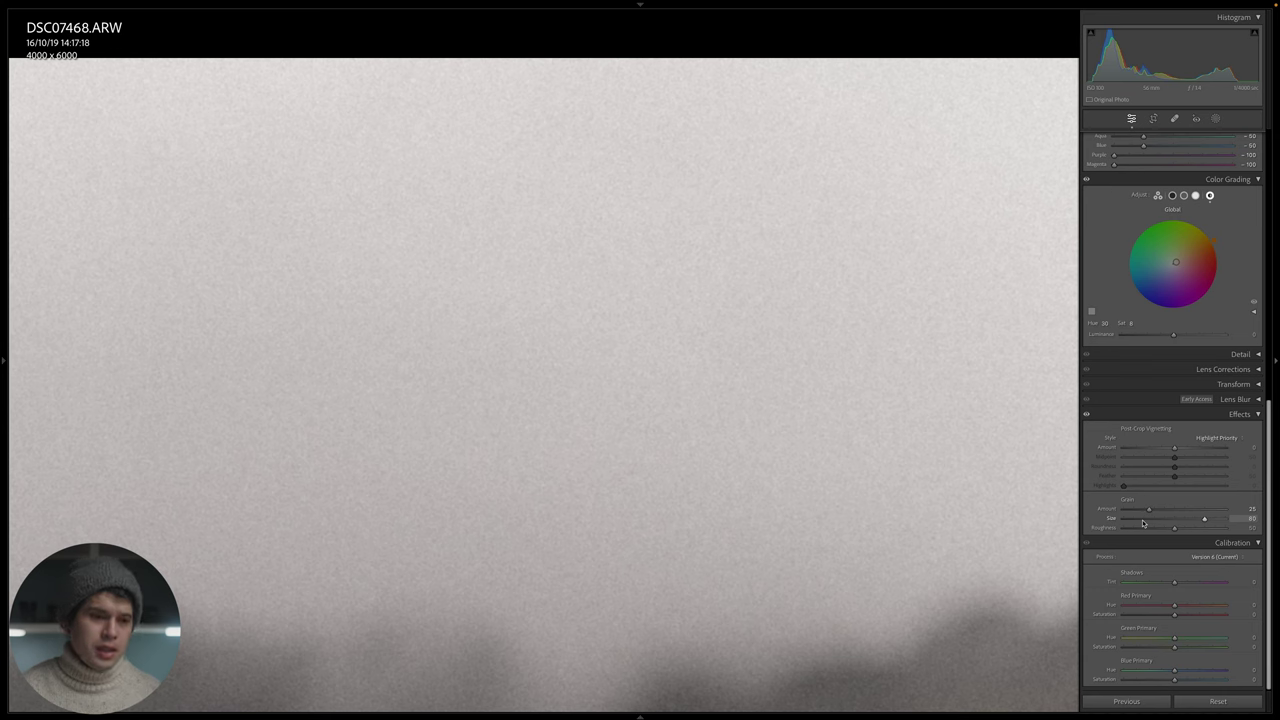
left_click_drag(1179, 531, 1226, 529)
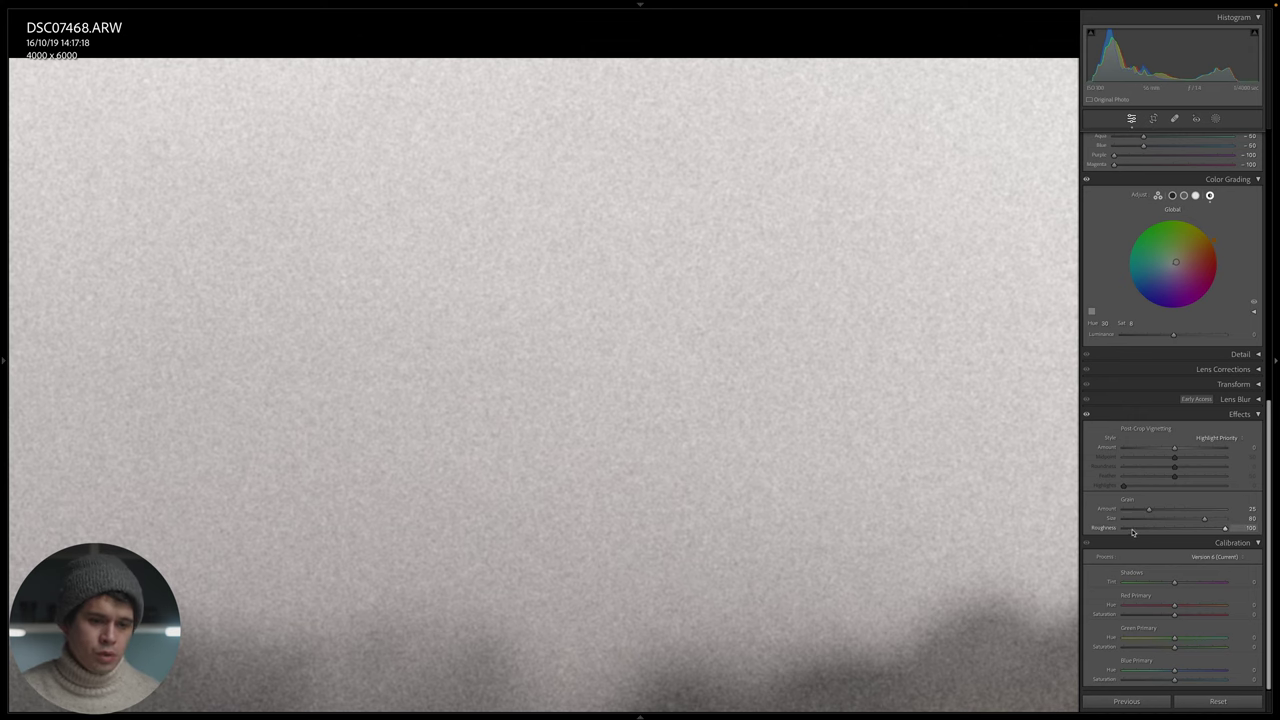
left_click_drag(1133, 532, 1088, 528)
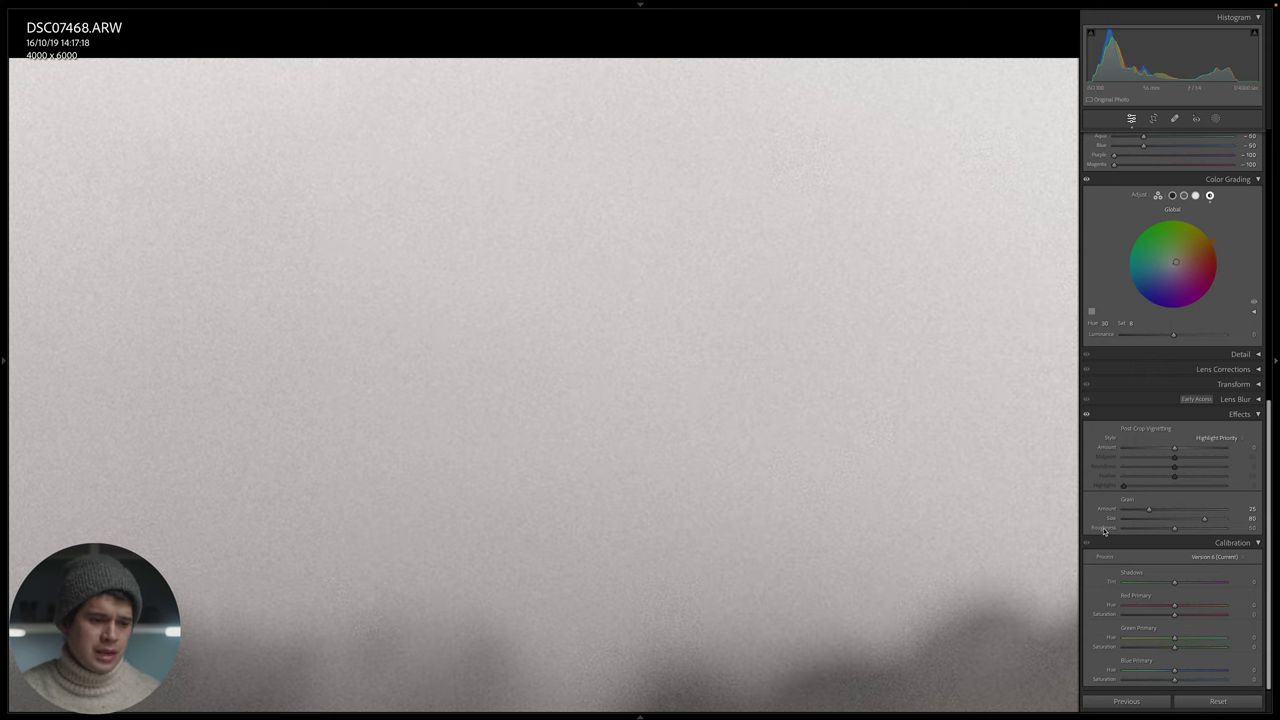
Step: Compare the edited portrait with the original side by side at full view
left_click(848, 457)
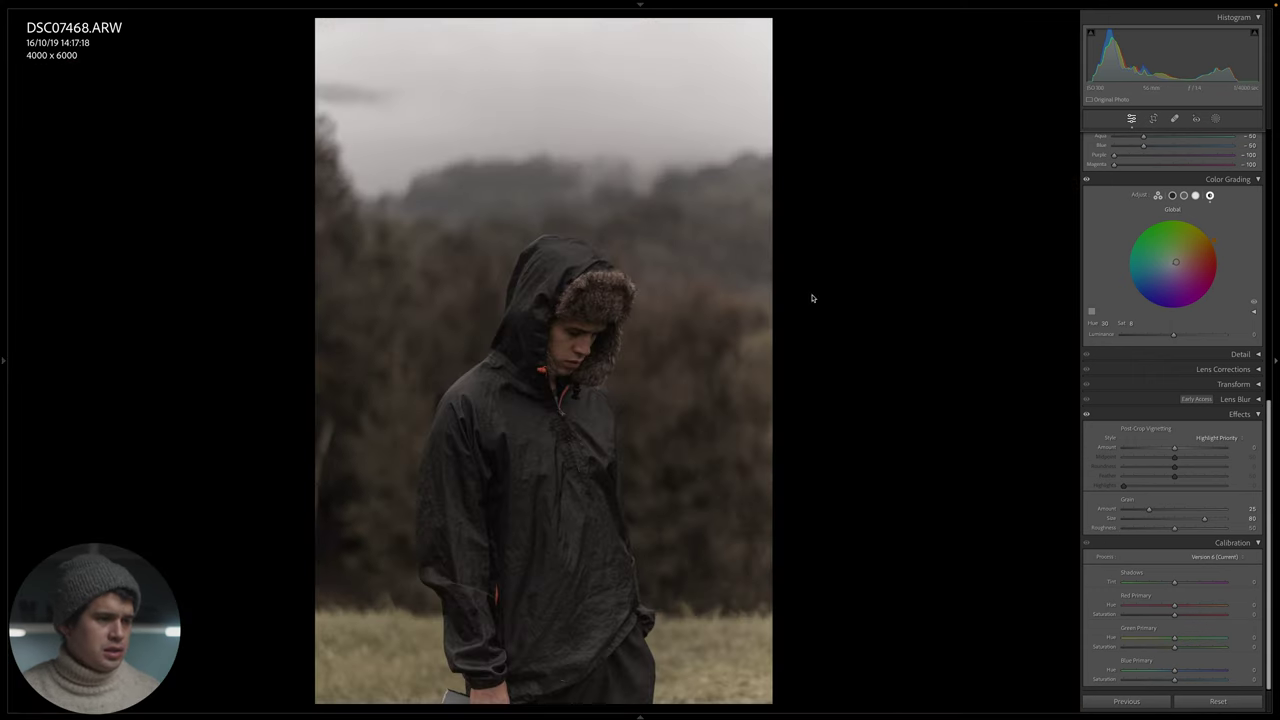
key("y")
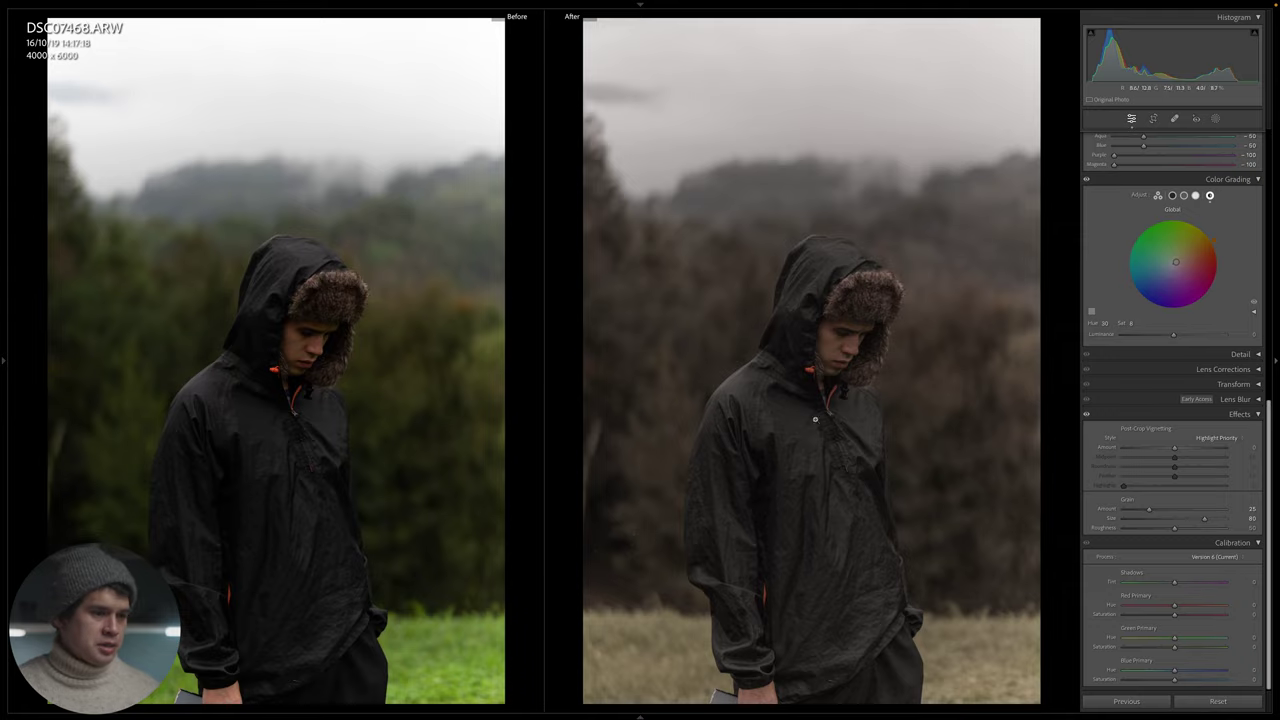
left_click_drag(815, 420, 897, 155)
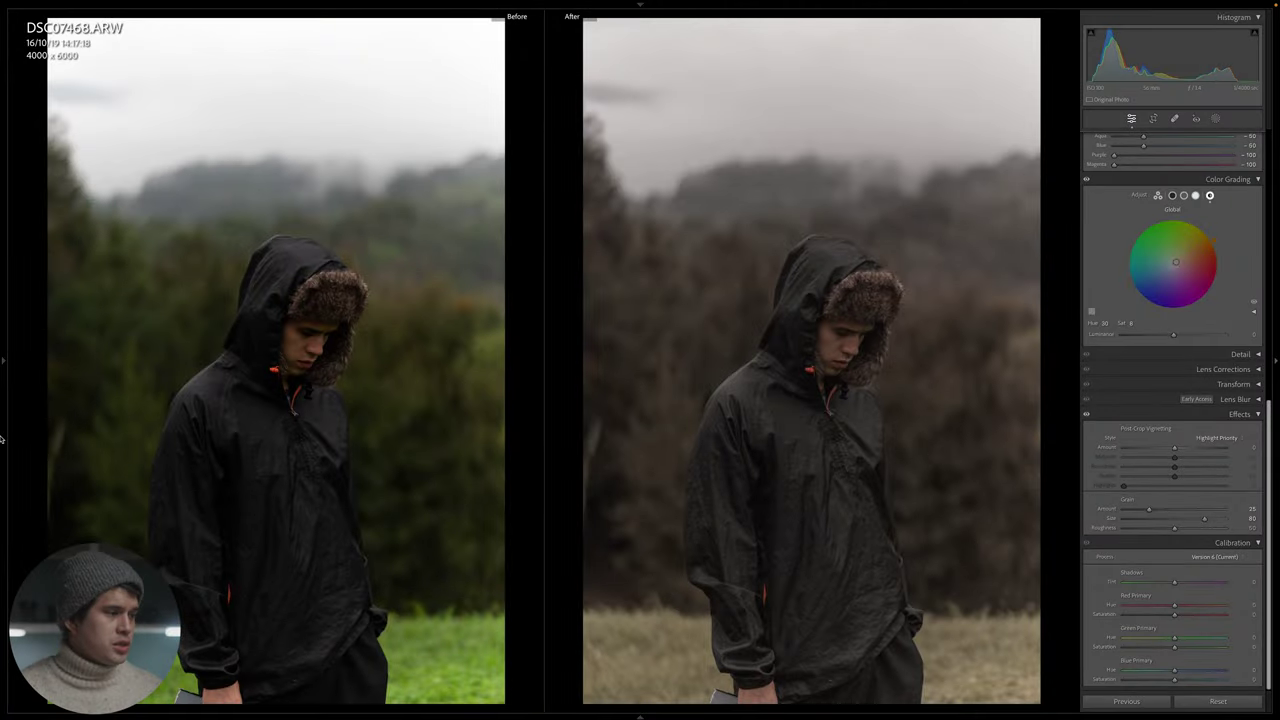
Step: Review the new develop preset's included settings for the TFA - Edit-Like V2 Premium Preset Pack group and close the dialog
left_click(2, 437)
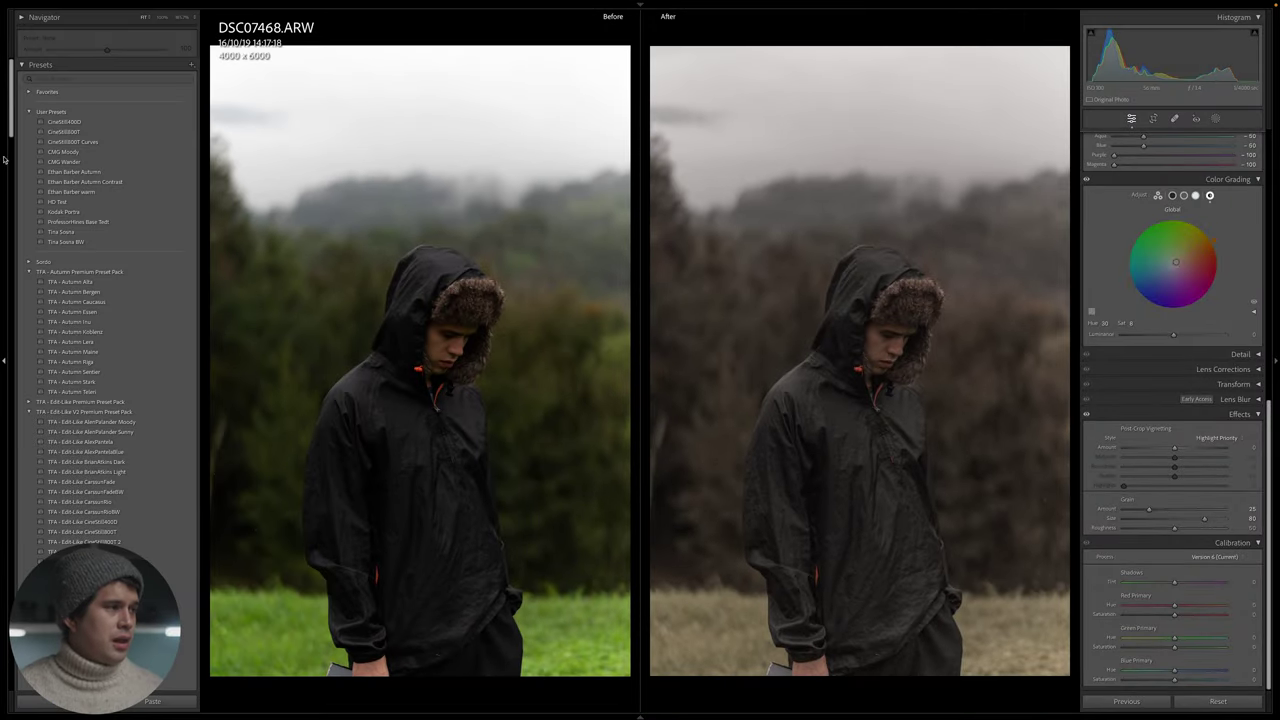
left_click(191, 64)
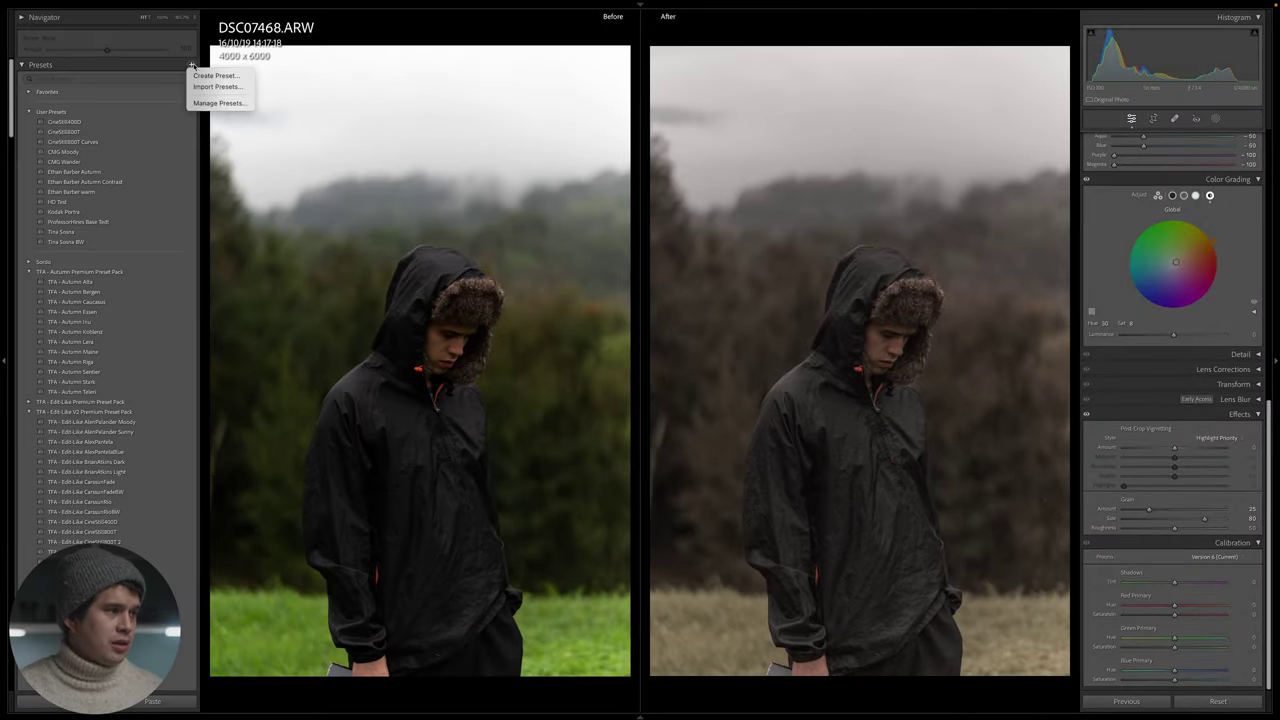
left_click(215, 70)
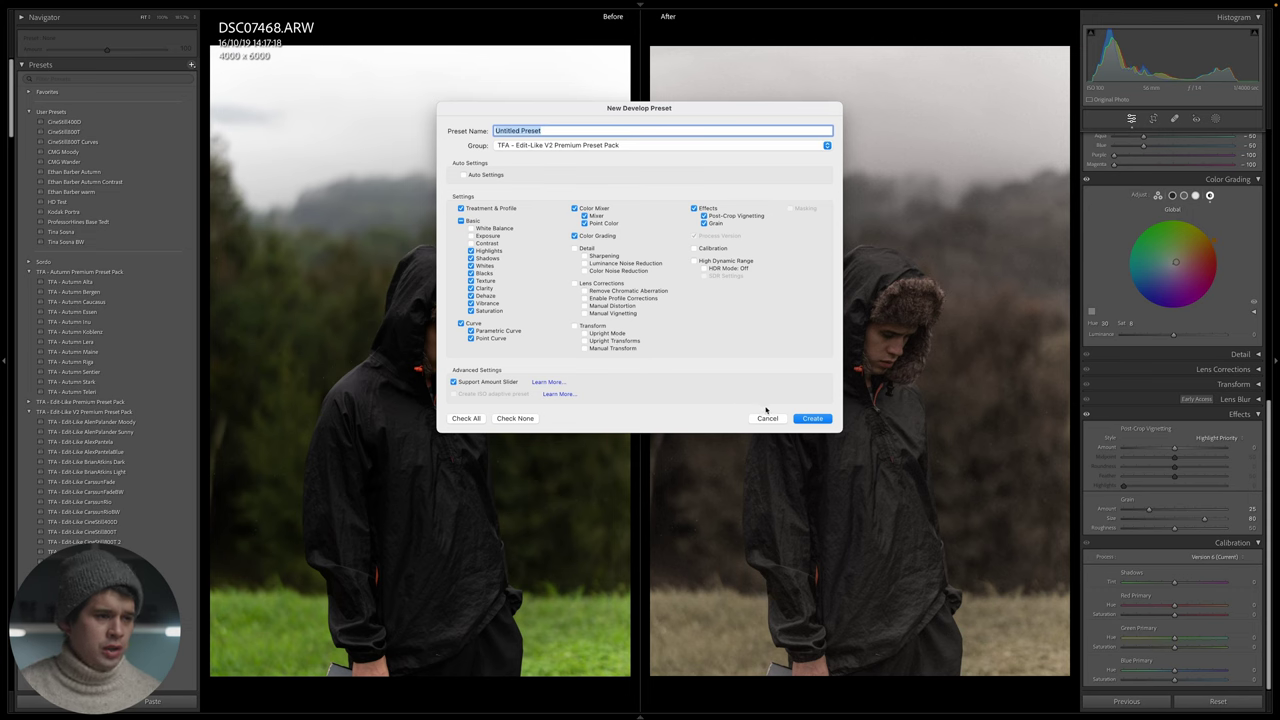
left_click(800, 419)
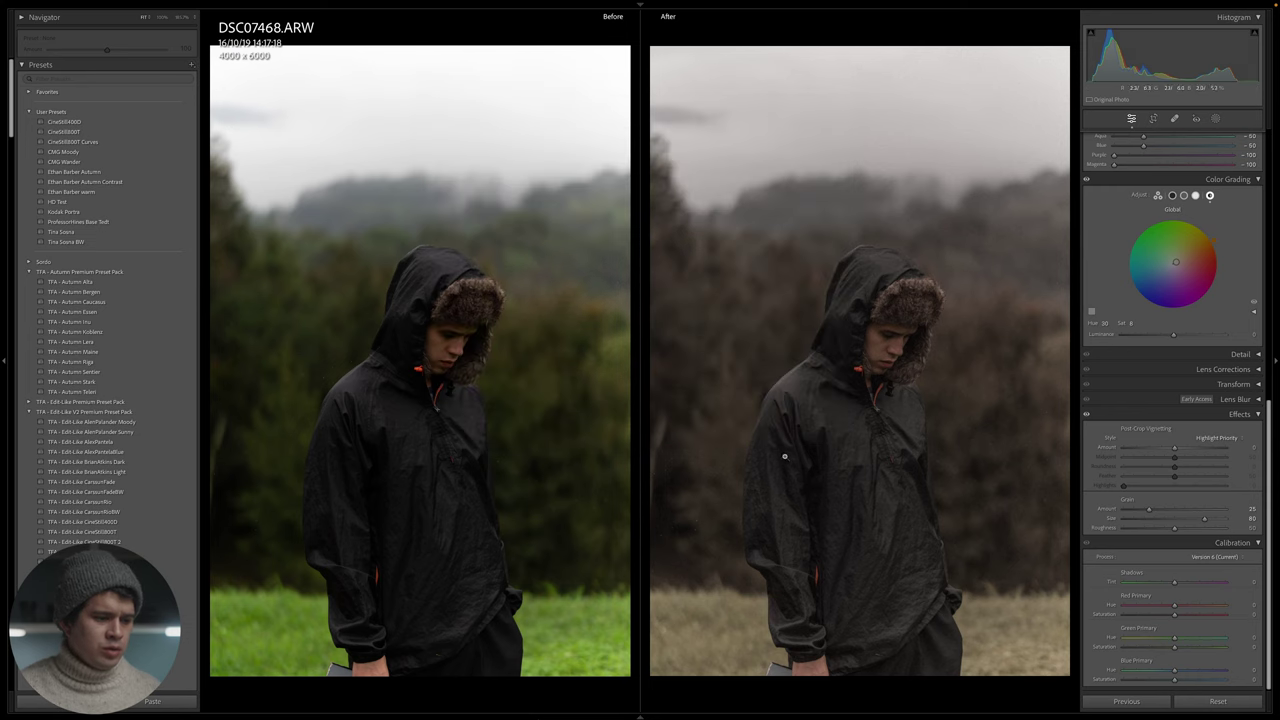
Step: Apply the TFA - Edit-Like TinaSosna preset to DSC05744.ARW and show the before and after versions side by side
mouse_move(524, 700)
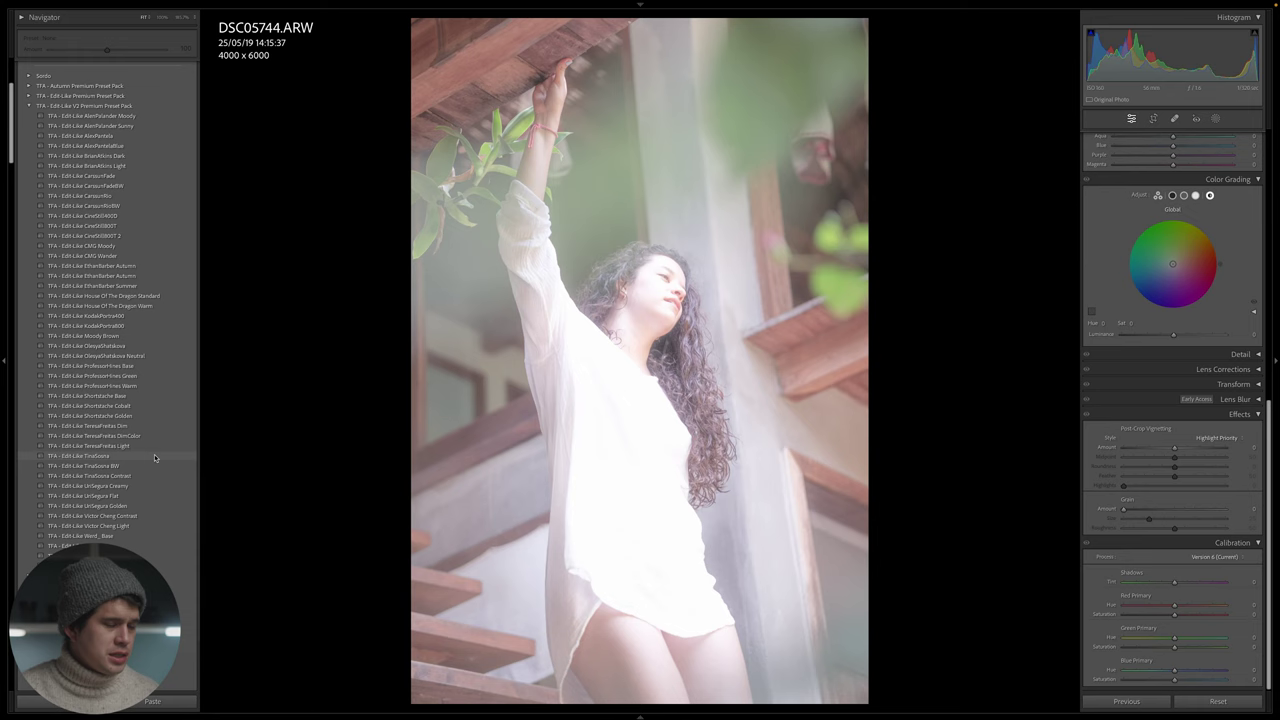
left_click(154, 455)
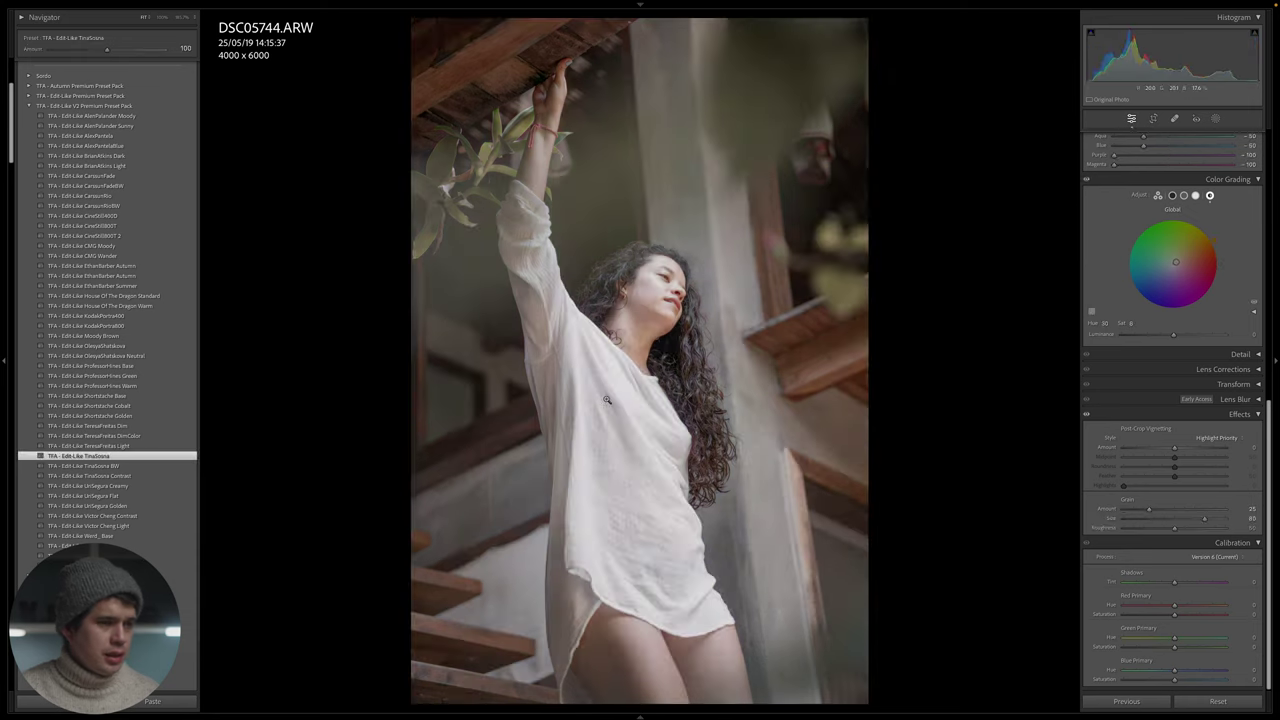
key("y")
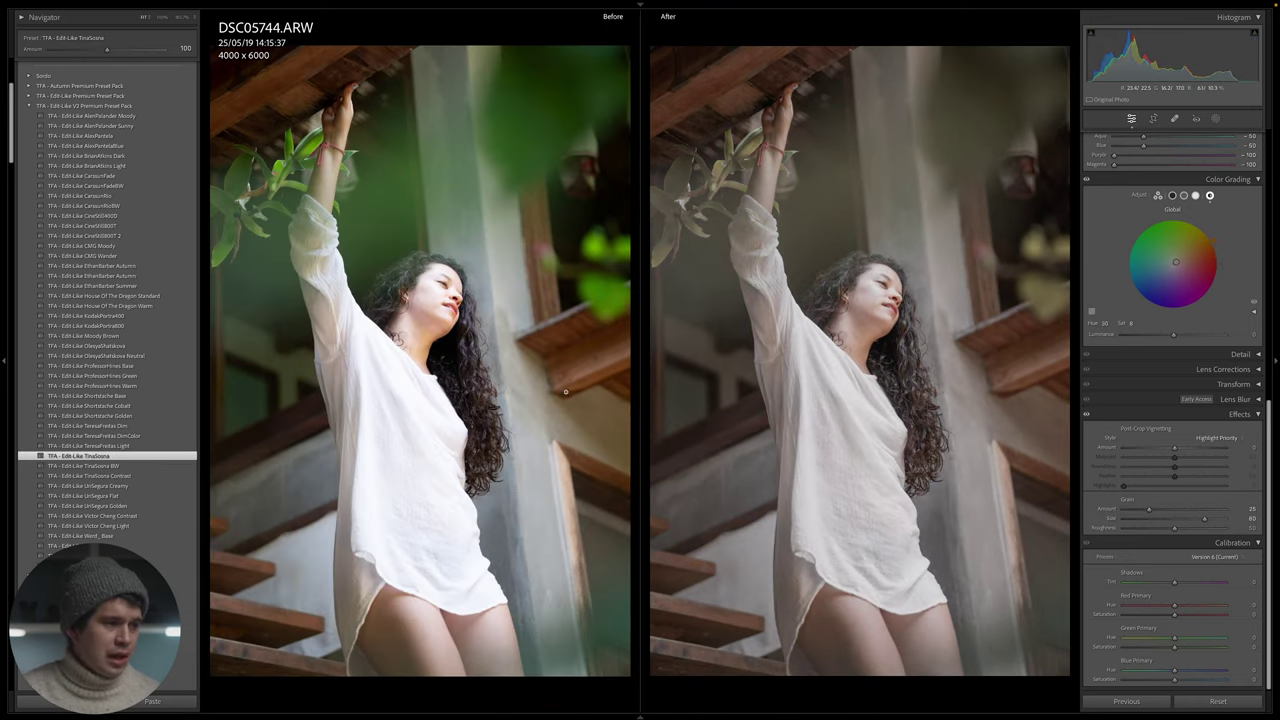
Step: Inspect the white shirt and the green leaves up close in the before and after comparison
left_click(867, 423)
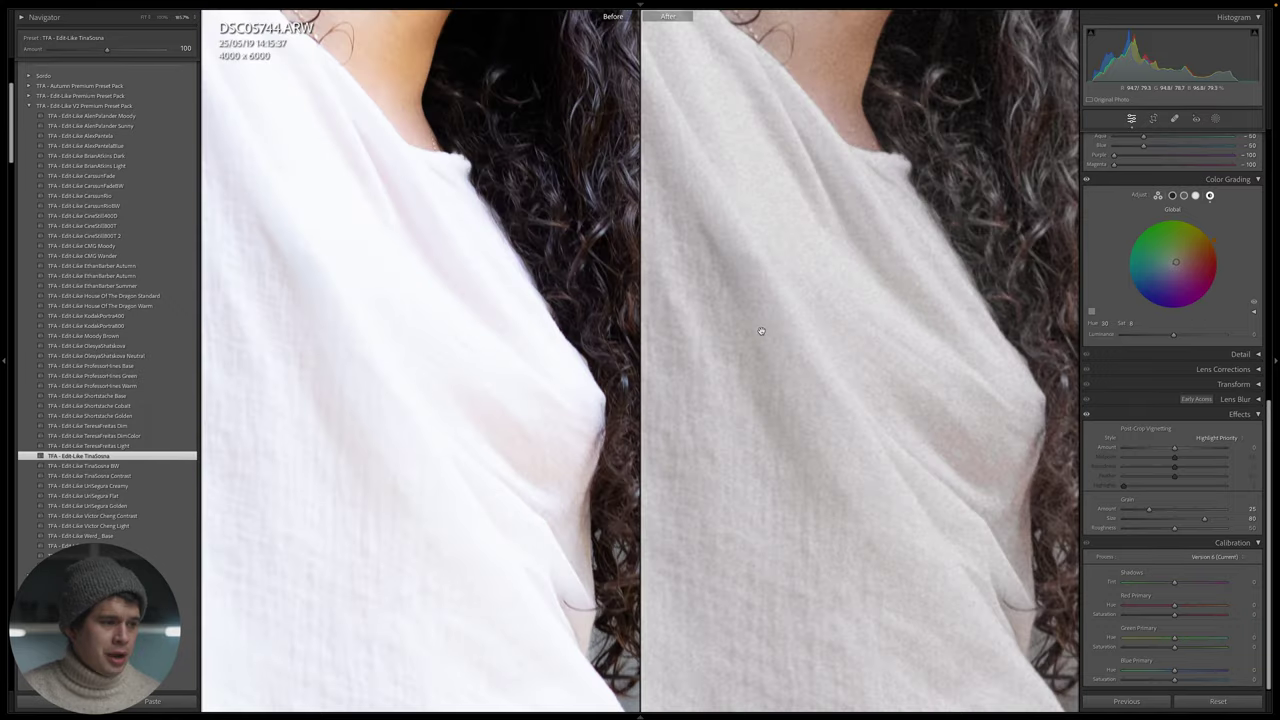
left_click(863, 268)
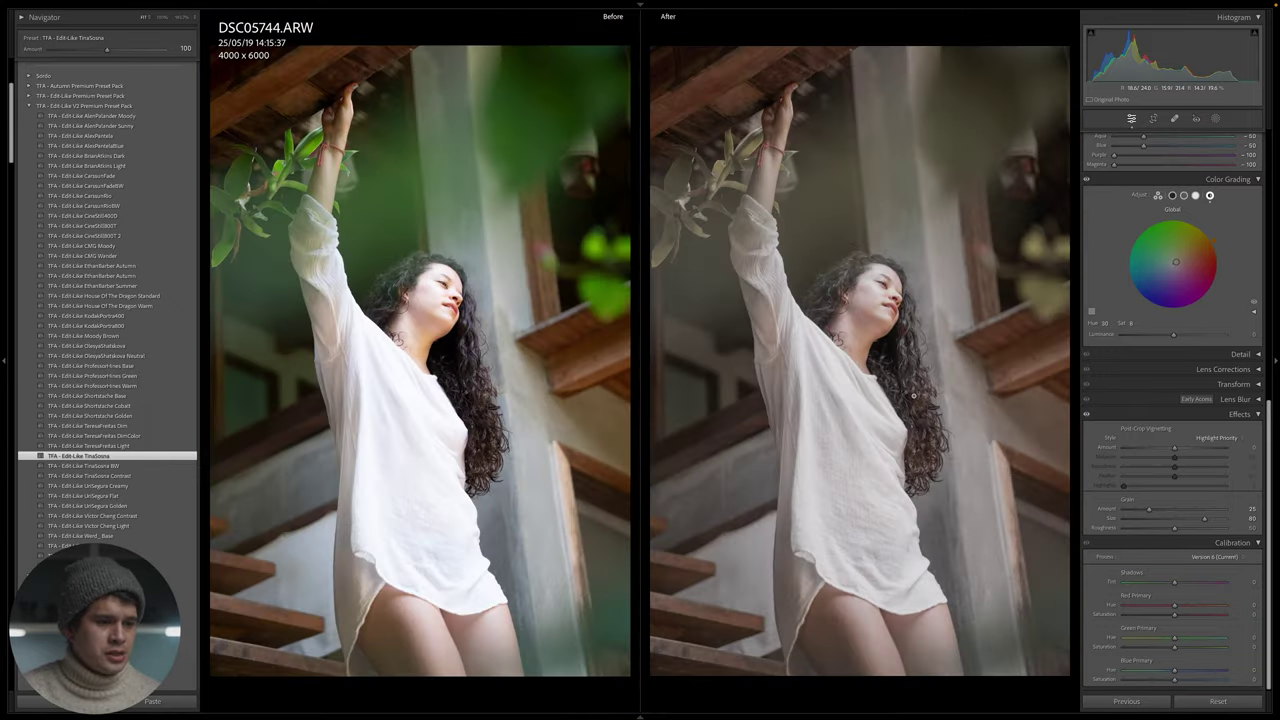
left_click(693, 190)
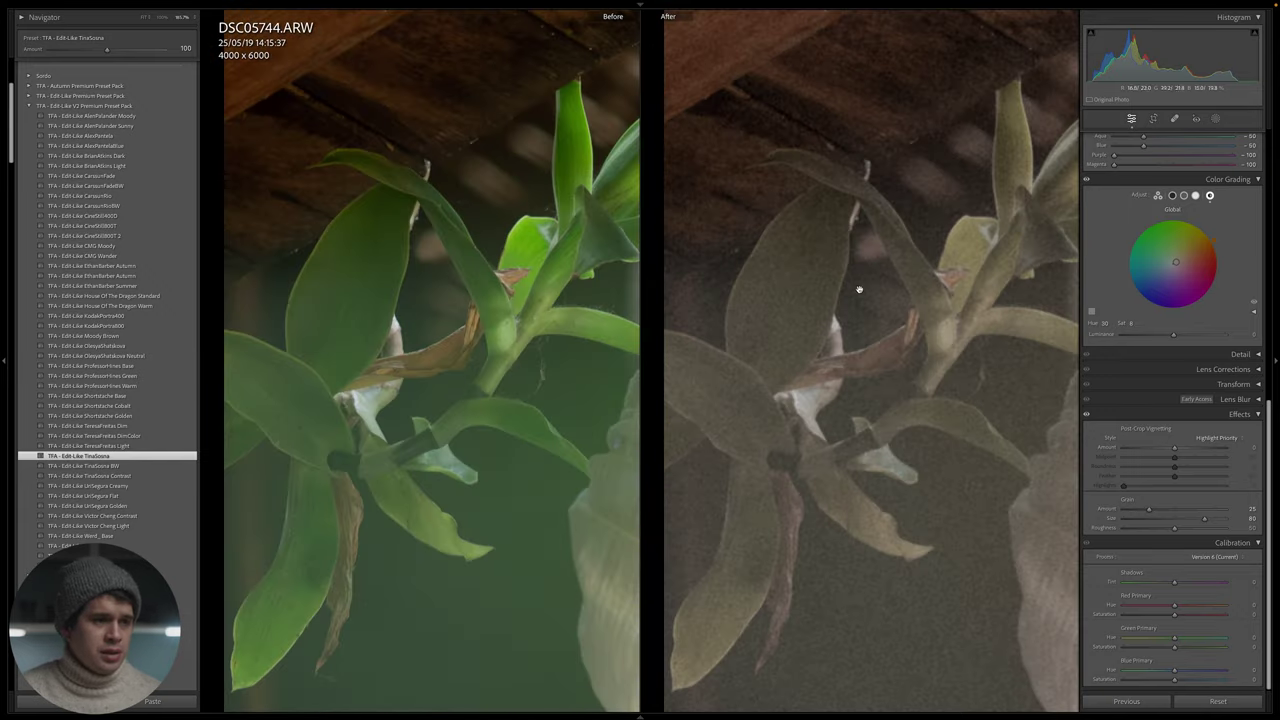
left_click(928, 308)
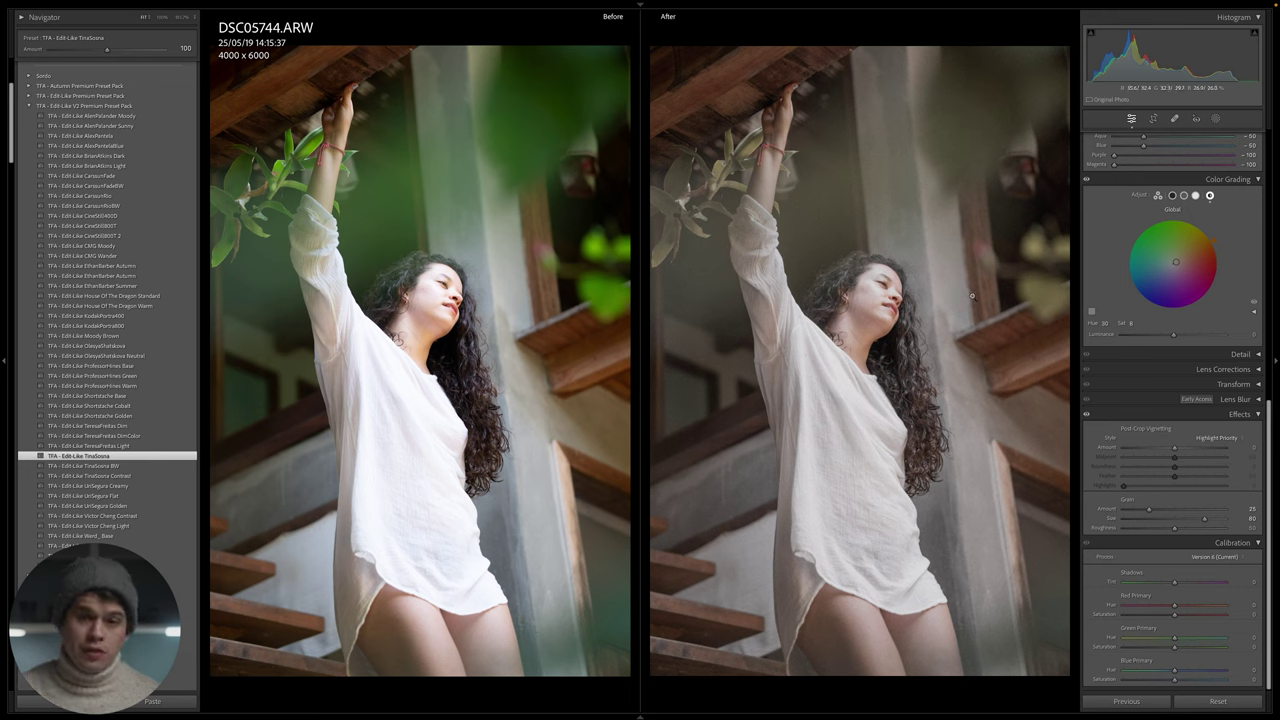
Step: Set contrast to -19 and exposure to -0.55 on DSC05744.ARW, and return to the single-photo view
scroll(1160, 300, "up", 5)
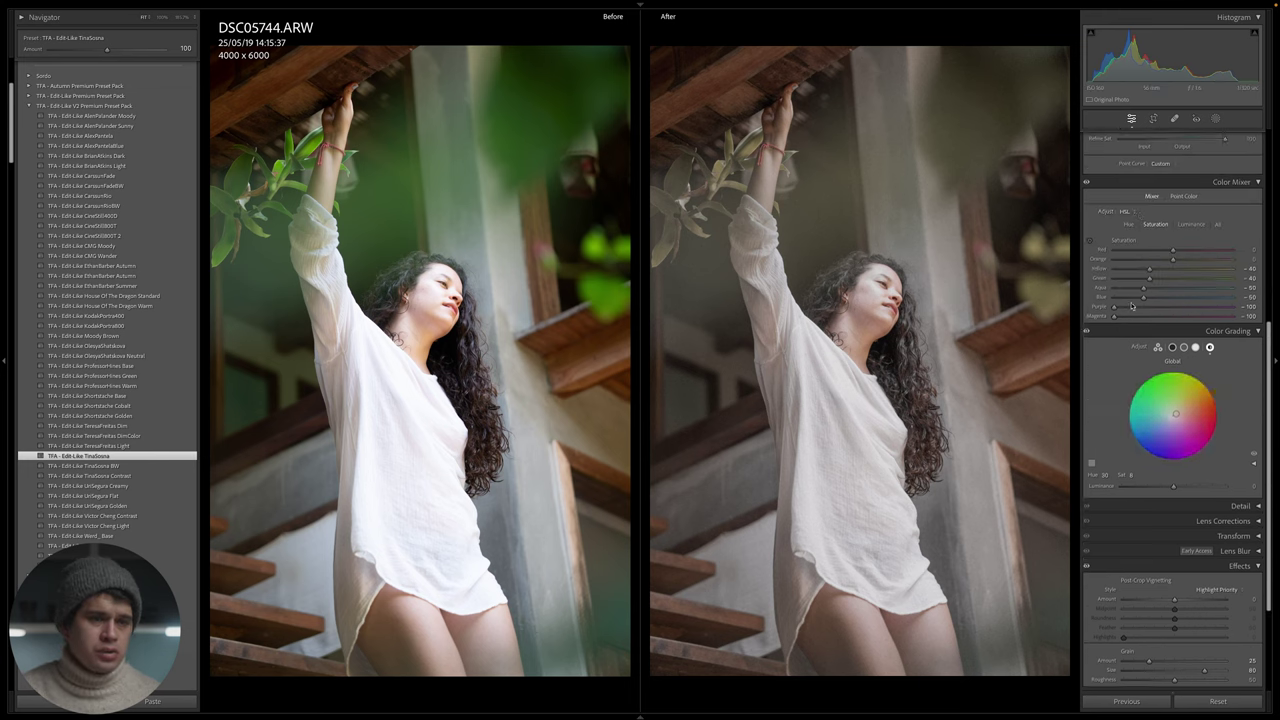
scroll(1155, 289, "up", 2)
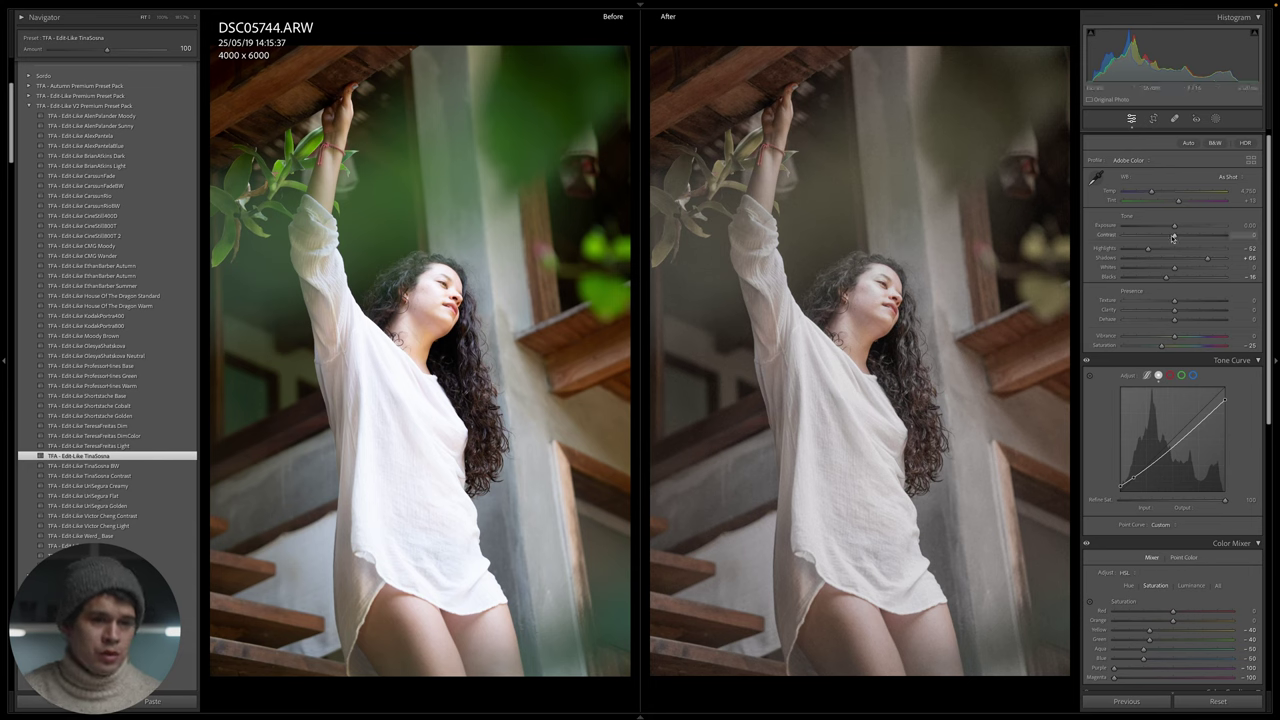
left_click_drag(1170, 237, 1165, 236)
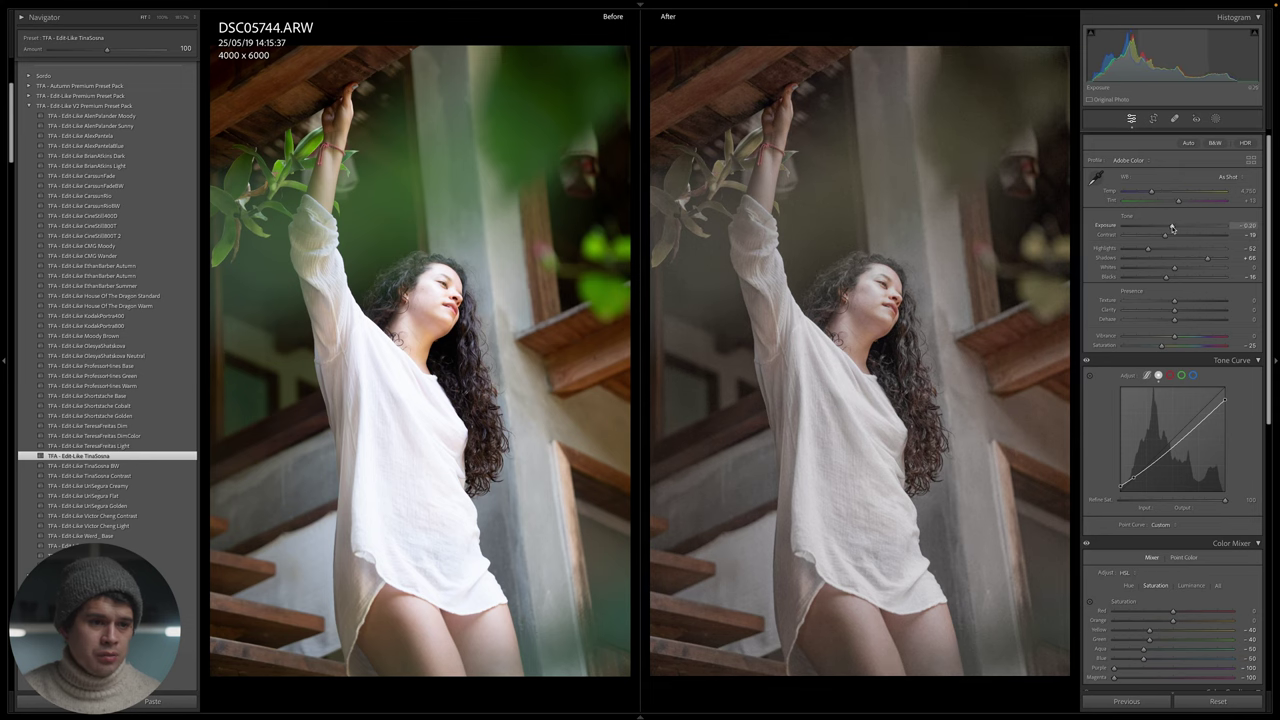
left_click_drag(1175, 227, 1167, 228)
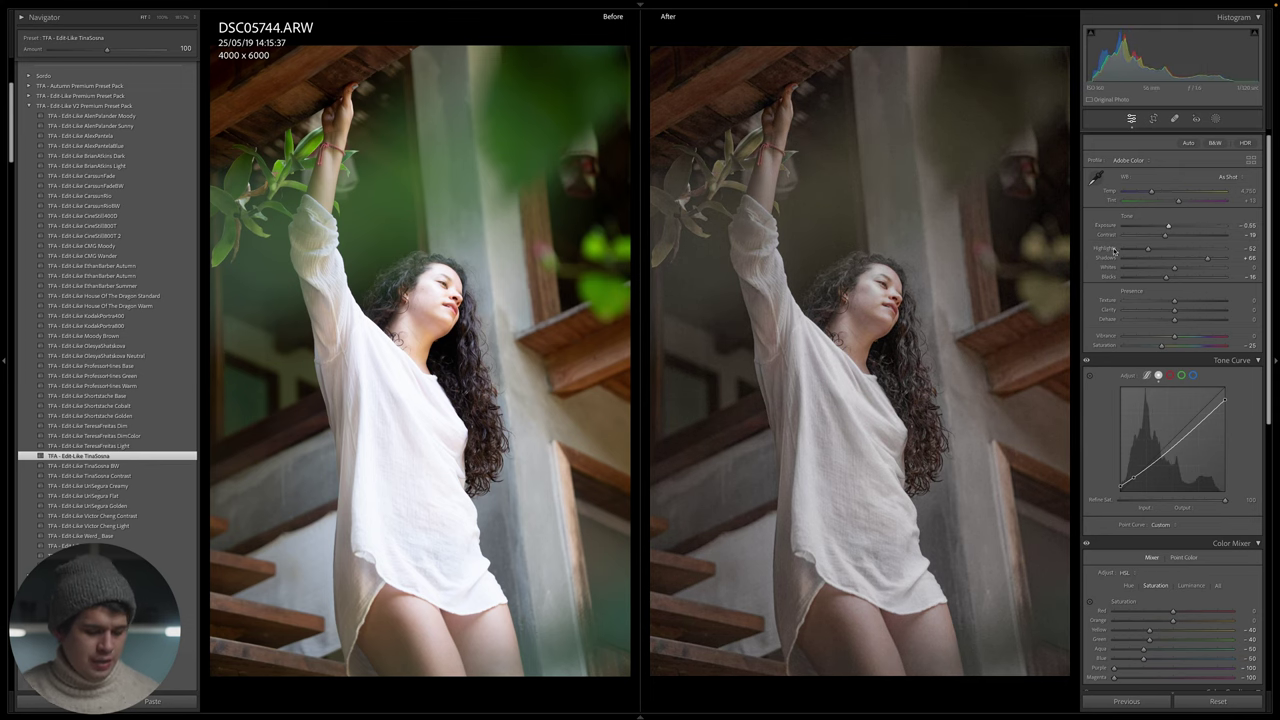
key("y")
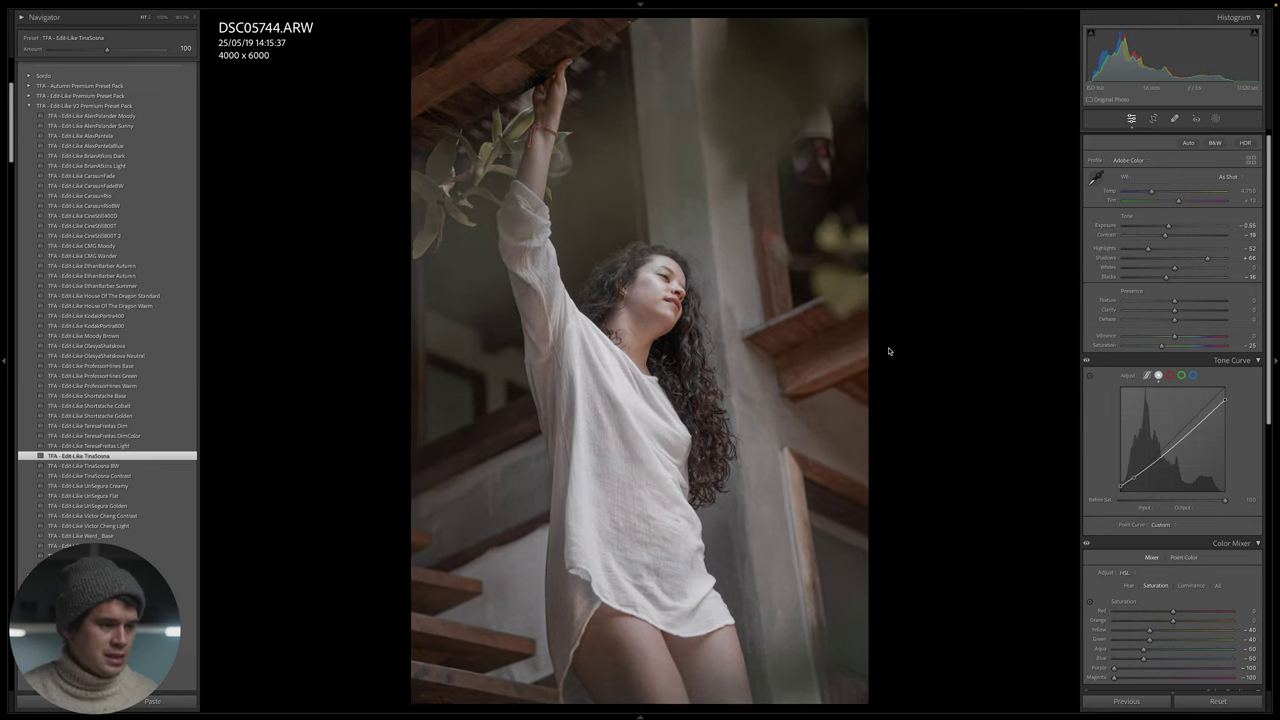
Step: Apply the TFA - Edit-Like TinaSosna preset to DSC05573.ARW and compare the result with the original up close
key("Right")
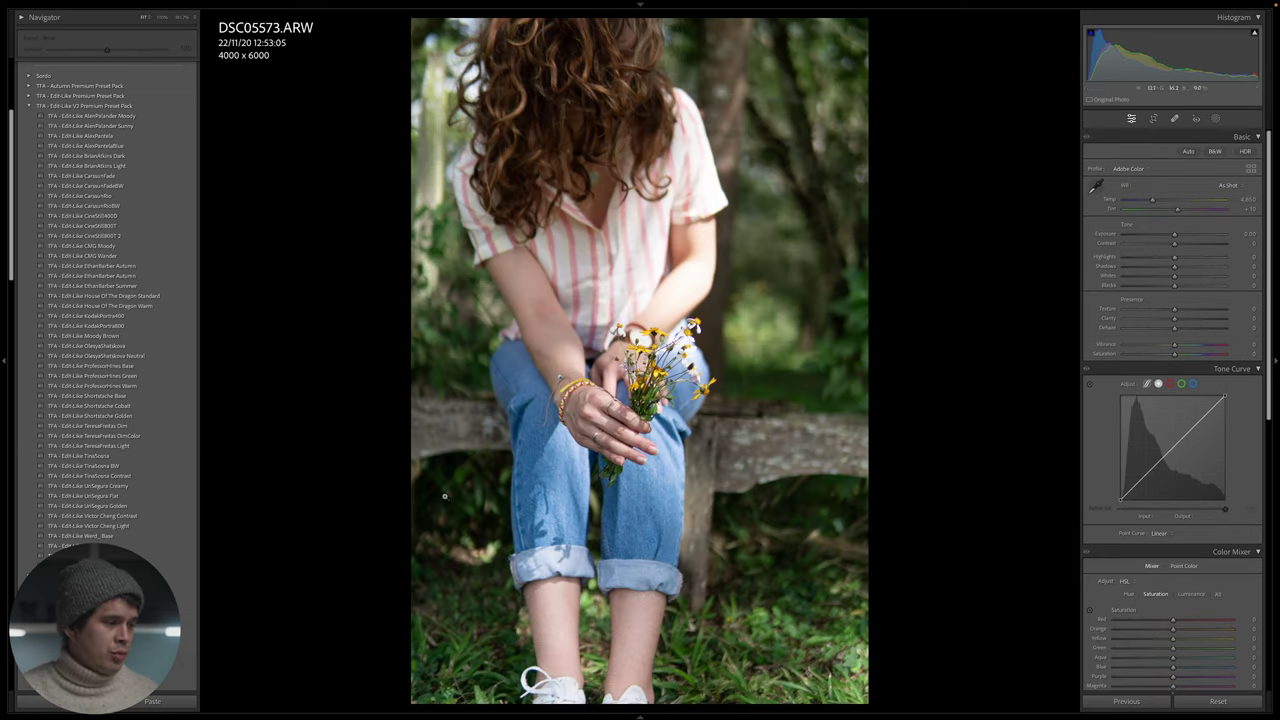
left_click(191, 457)
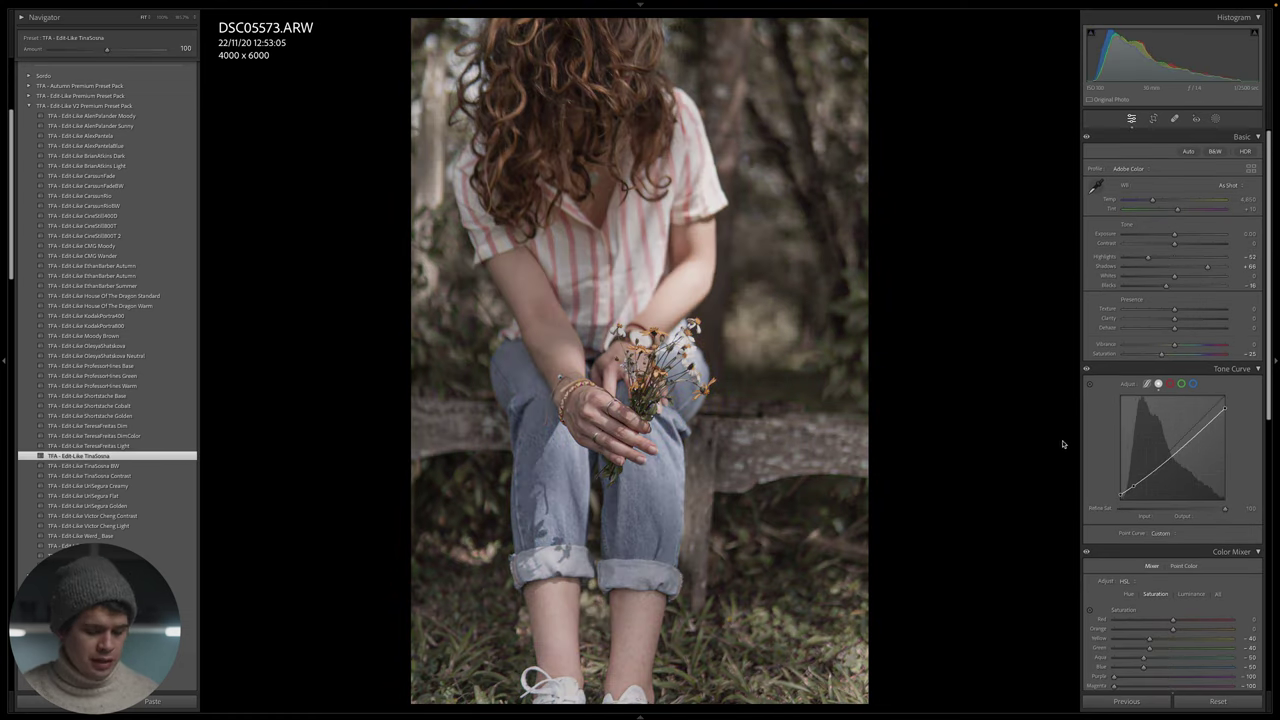
key("y")
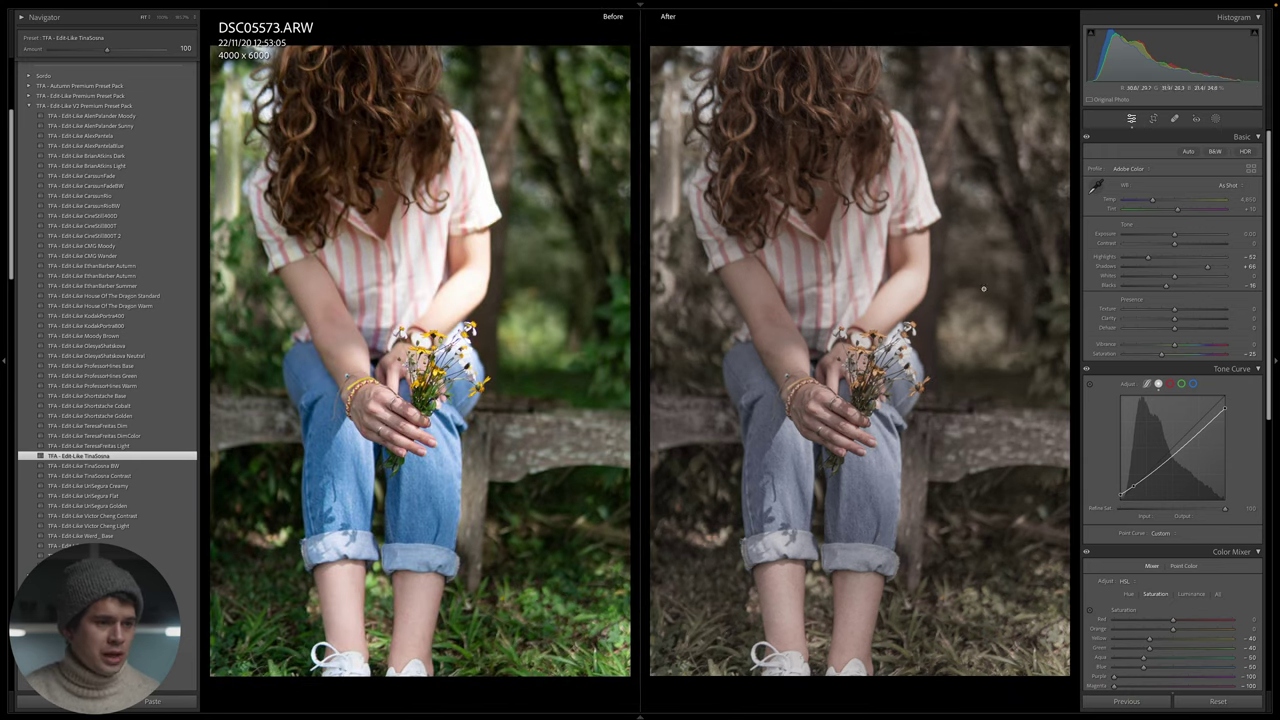
left_click(886, 270)
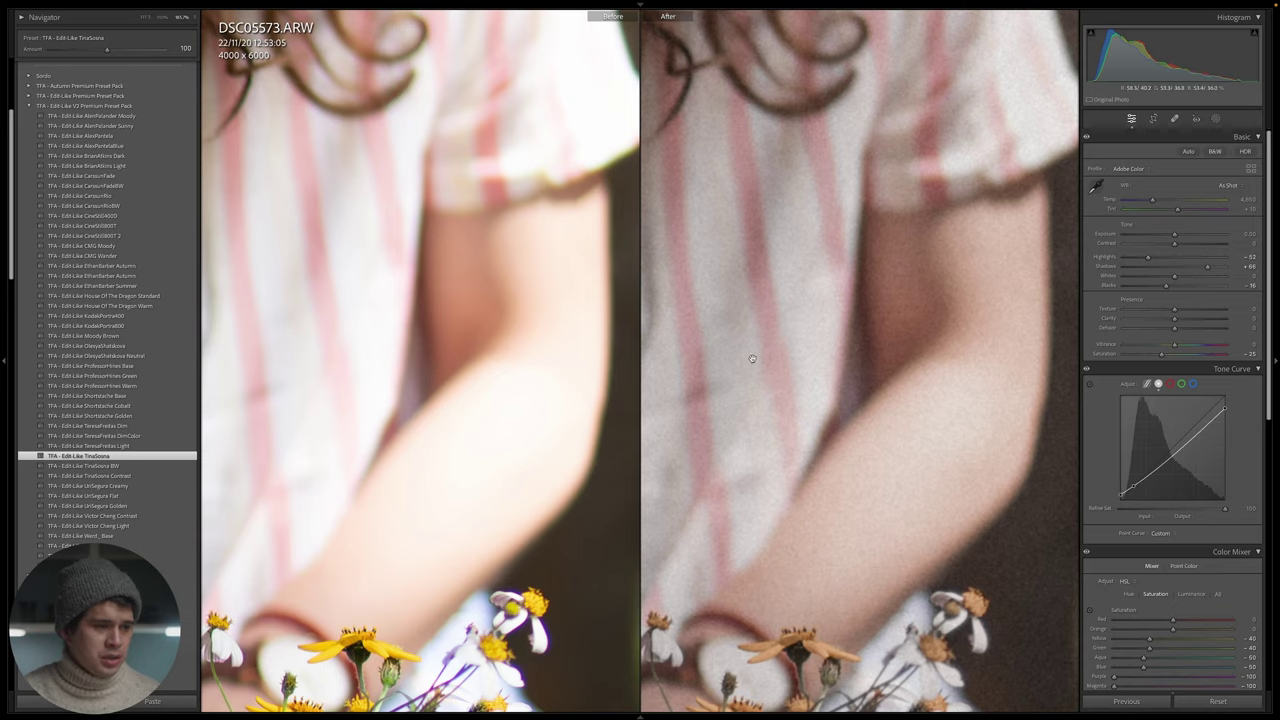
left_click(792, 386)
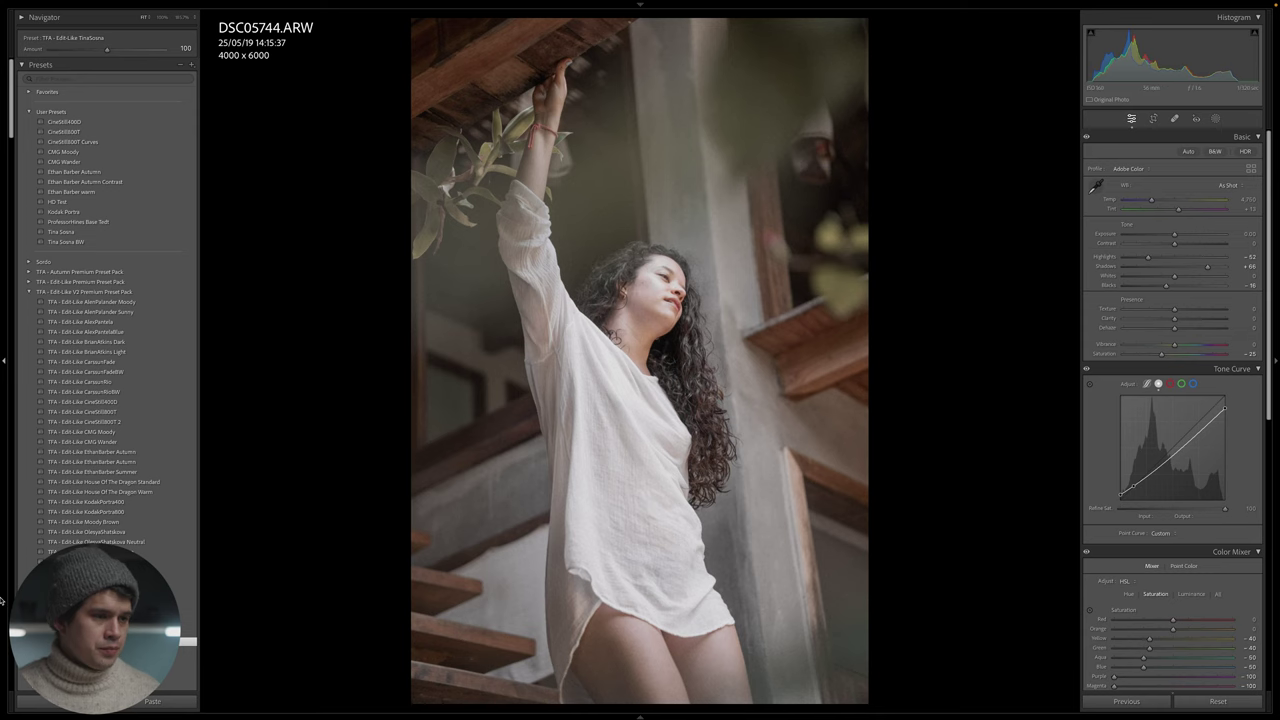
Step: Reshape DSC05744.ARW's point curve: raise the white point to output 255, lower the shadow point to 36/28, and raise a point at input 164
key("F7")
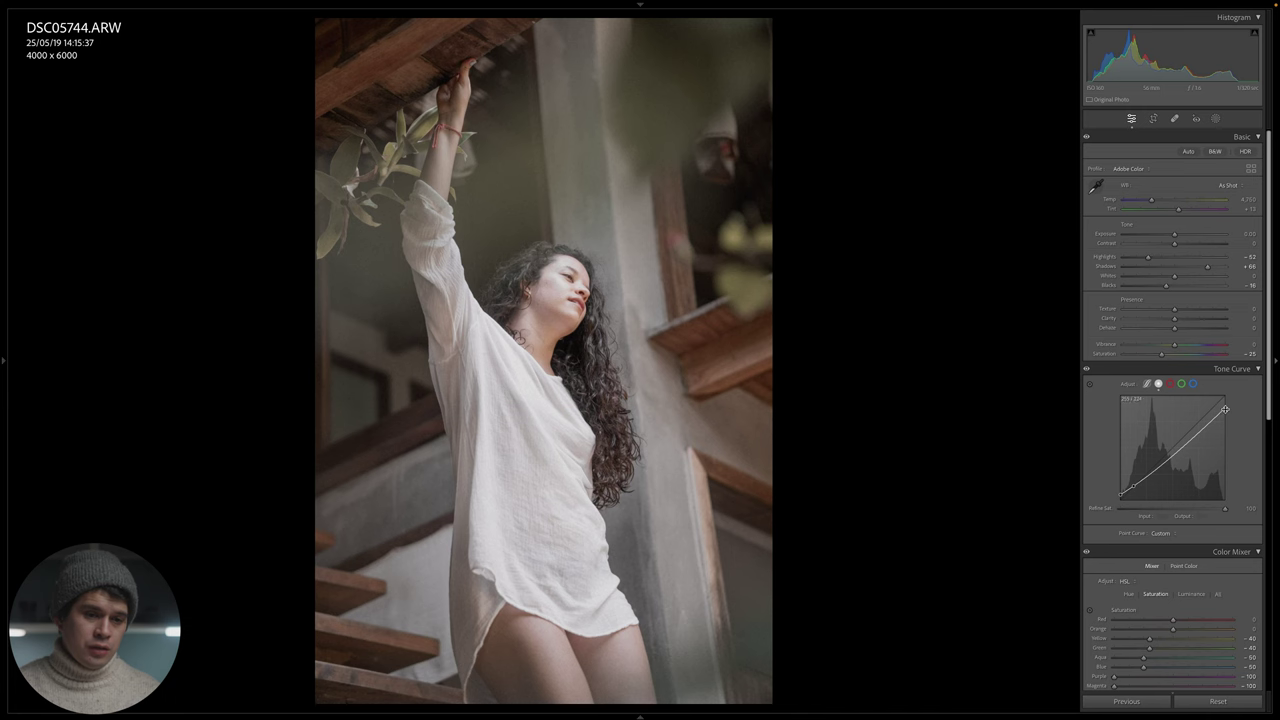
left_click_drag(1225, 409, 1224, 396)
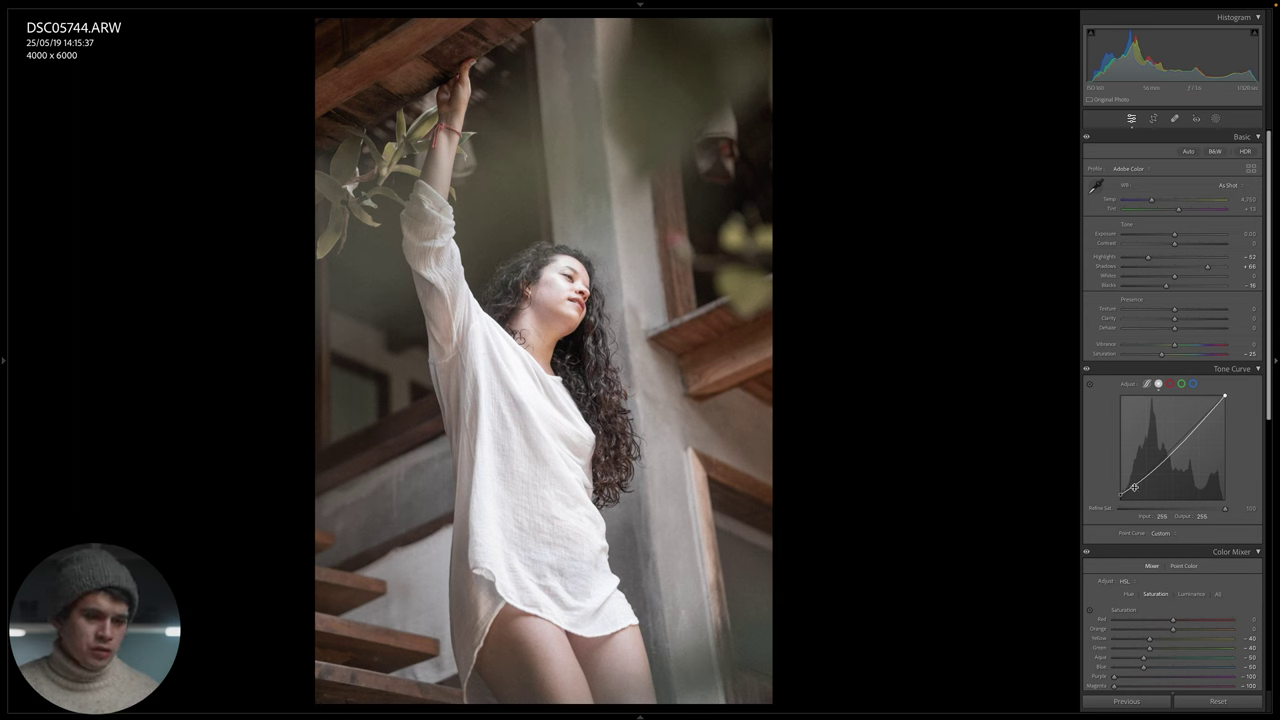
left_click_drag(1133, 486, 1138, 494)
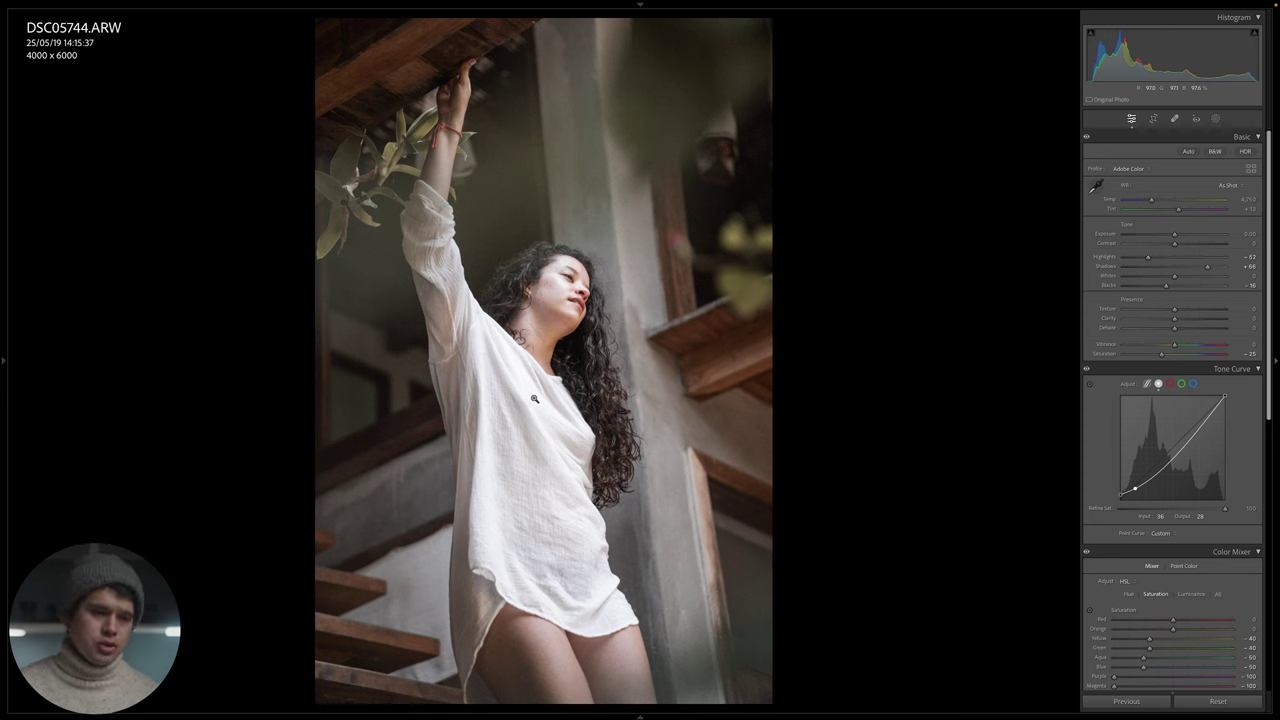
left_click_drag(1180, 455, 1187, 434)
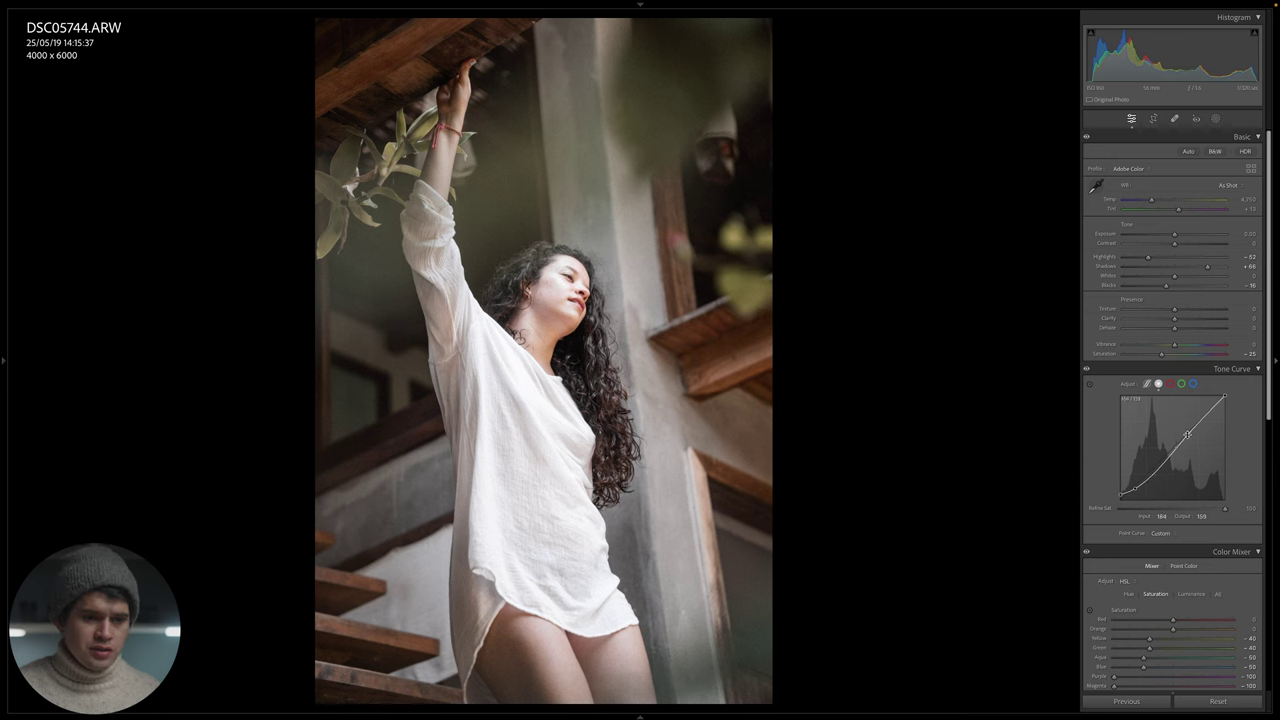